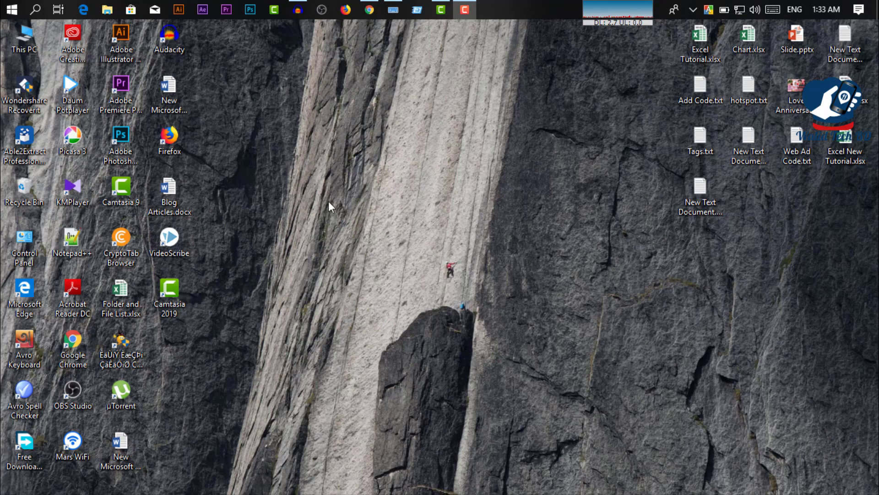
# Switch to Chrome and look over the navigation categories and featured post slider on the walidtechbd.com homepage.
pyautogui.click(368, 9)
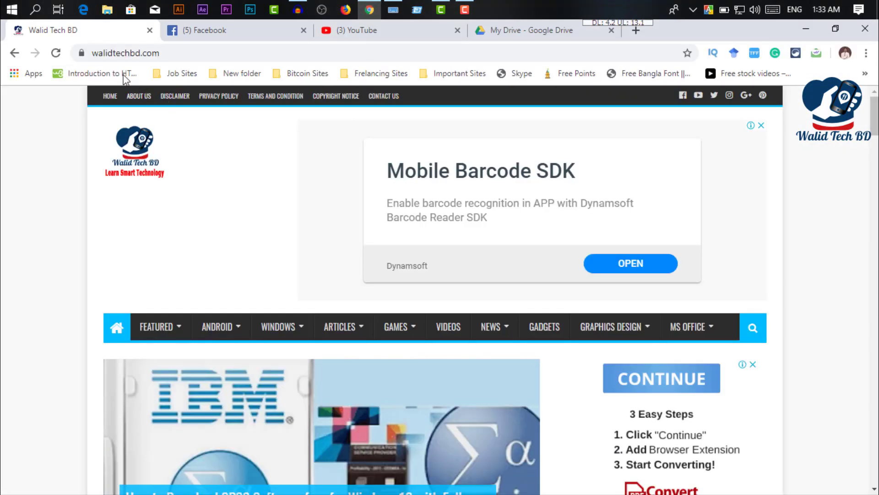
pyautogui.scroll(-1, 540, 316)
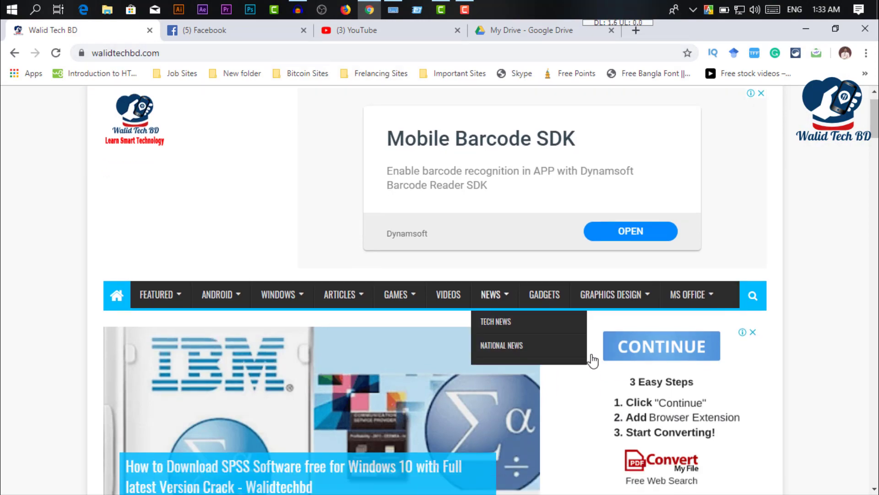
pyautogui.scroll(-5, 591, 357)
pyautogui.scroll(6, 424, 331)
pyautogui.scroll(-1, 312, 237)
pyautogui.scroll(-3, 318, 245)
pyautogui.scroll(3, 444, 331)
pyautogui.scroll(-2, 394, 325)
pyautogui.scroll(-2, 320, 316)
pyautogui.scroll(2, 265, 216)
pyautogui.moveTo(228, 135)
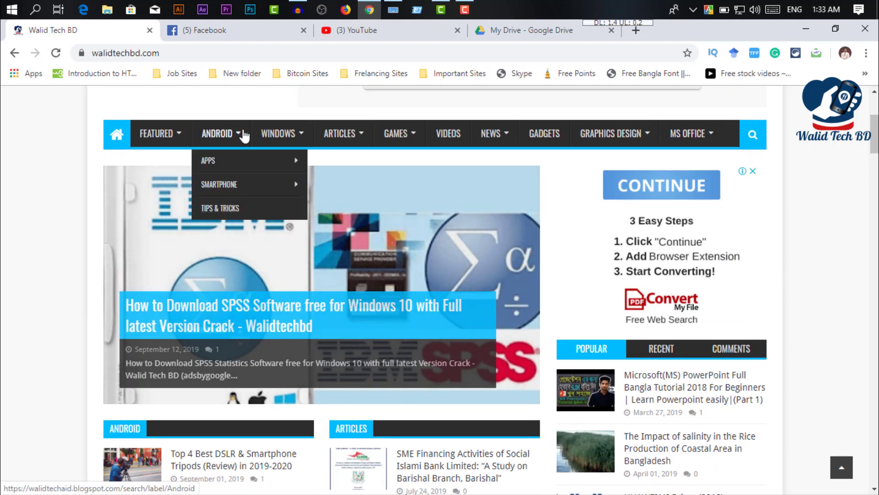
pyautogui.moveTo(275, 133)
pyautogui.moveTo(367, 192)
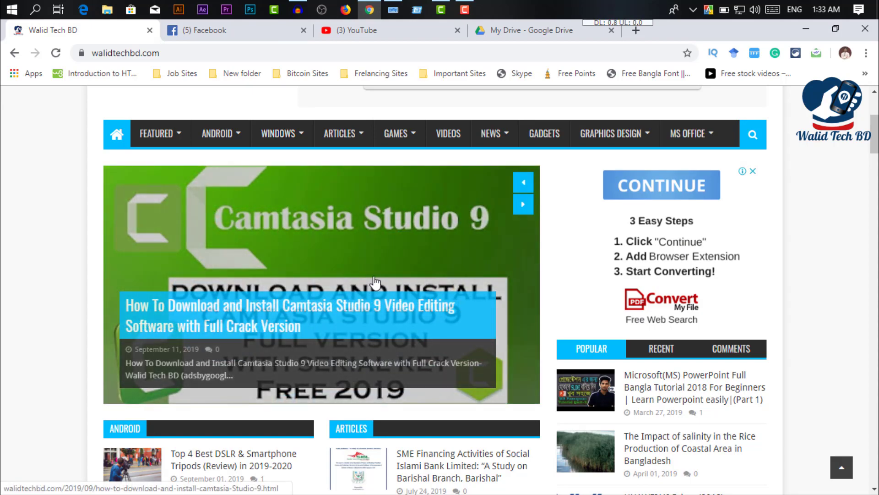
pyautogui.scroll(-4, 374, 281)
pyautogui.scroll(4, 468, 285)
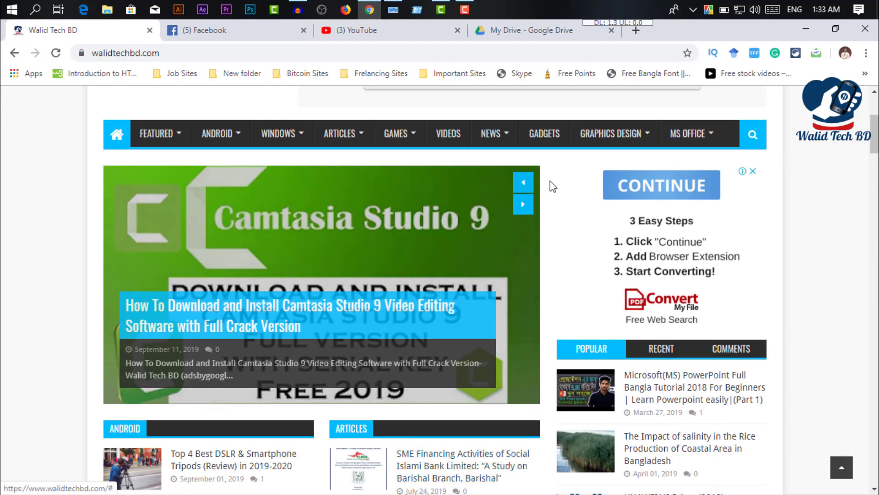
pyautogui.click(527, 203)
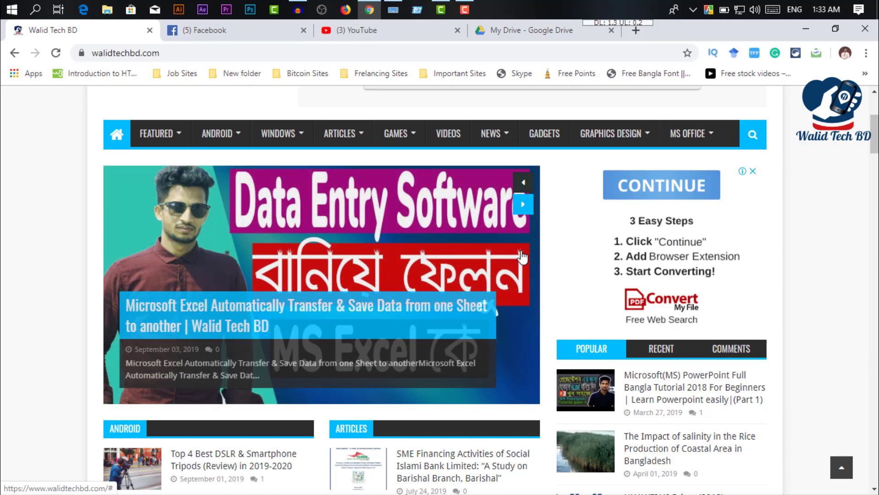
# Look through the recent posts and category sections further down the homepage, and minimize the browser.
pyautogui.scroll(-15, 378, 329)
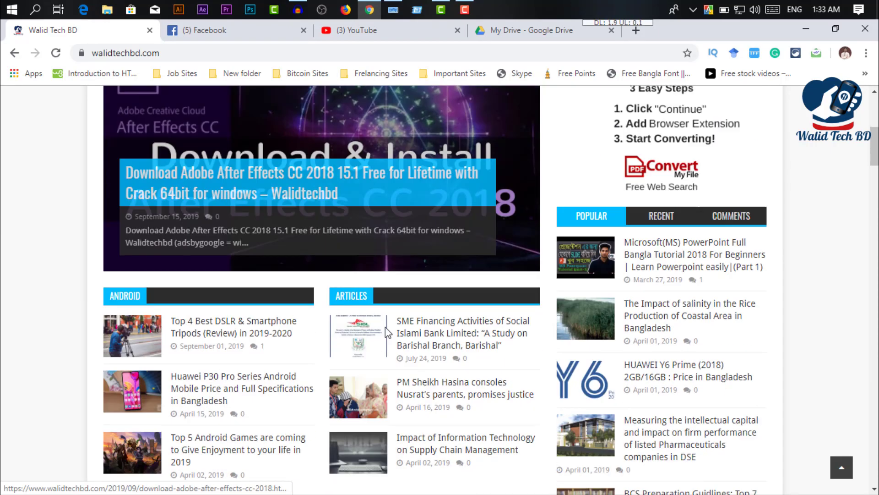
pyautogui.scroll(-15, 371, 293)
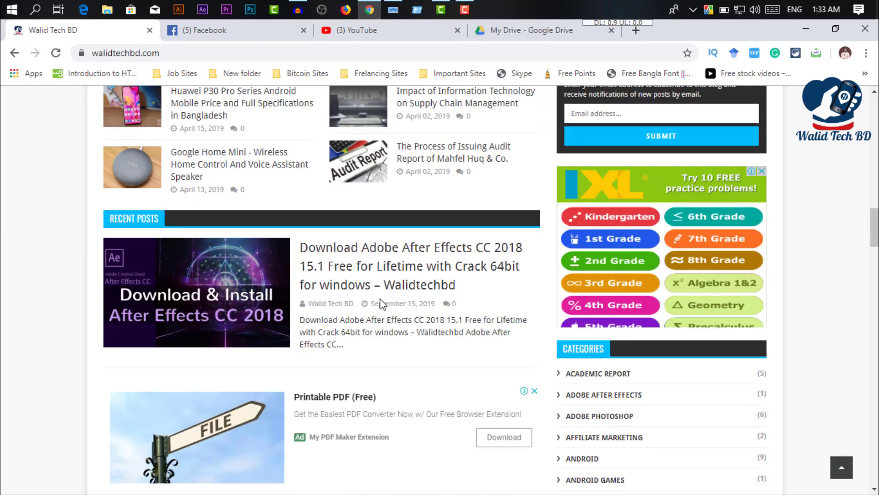
pyautogui.scroll(-10, 371, 293)
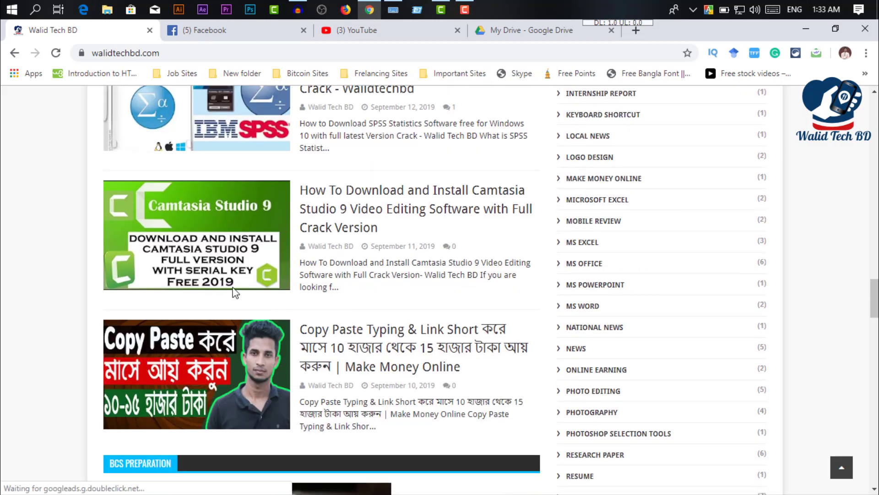
pyautogui.scroll(4, 204, 322)
pyautogui.scroll(-3, 204, 323)
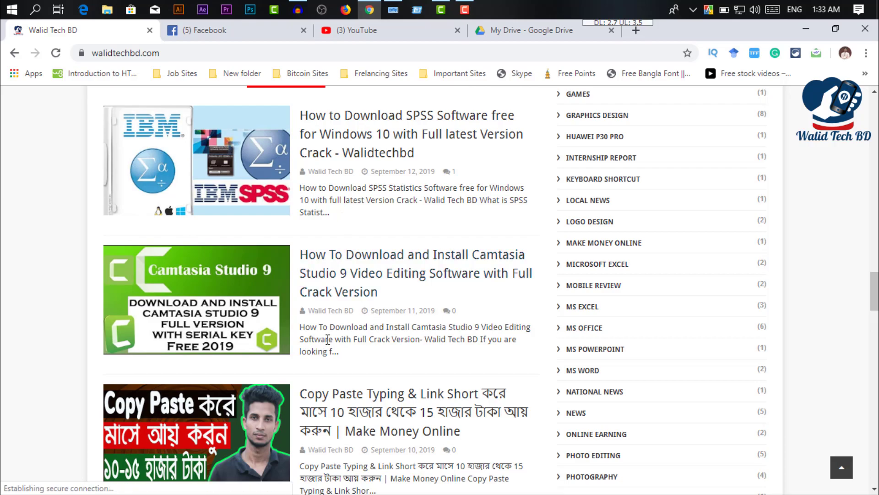
pyautogui.scroll(-3, 338, 334)
pyautogui.scroll(-15, 346, 330)
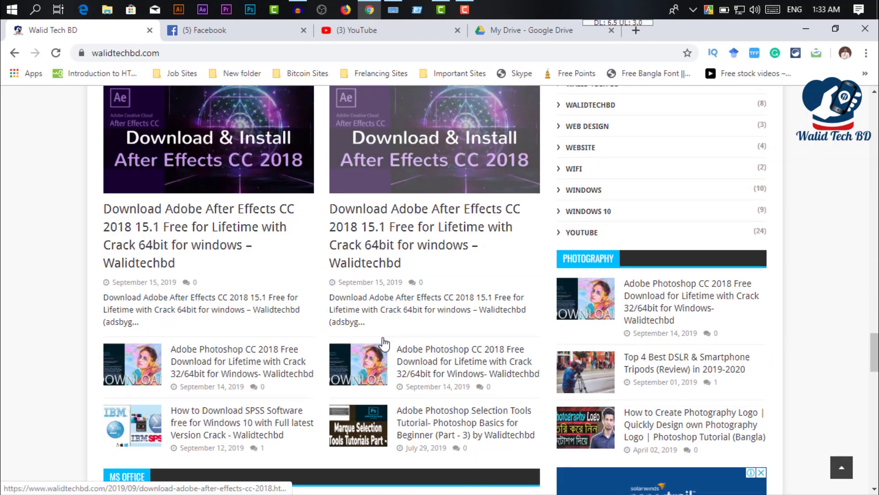
pyautogui.scroll(18, 302, 343)
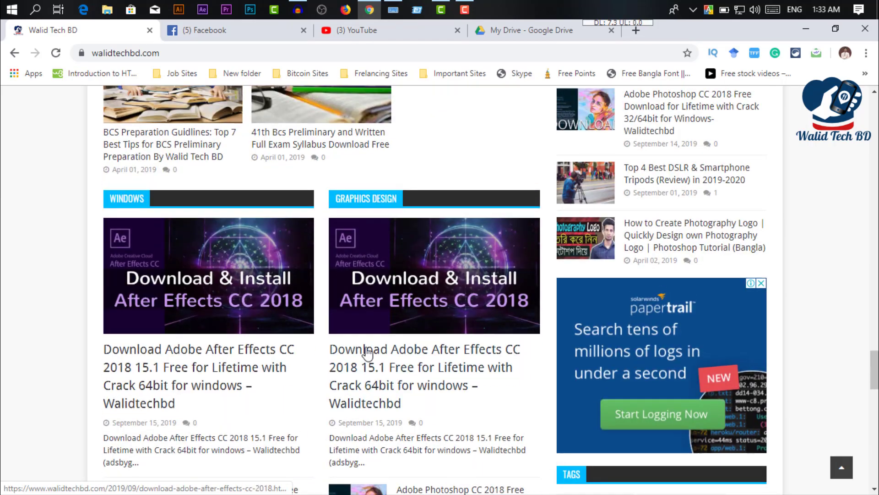
pyautogui.scroll(20, 302, 343)
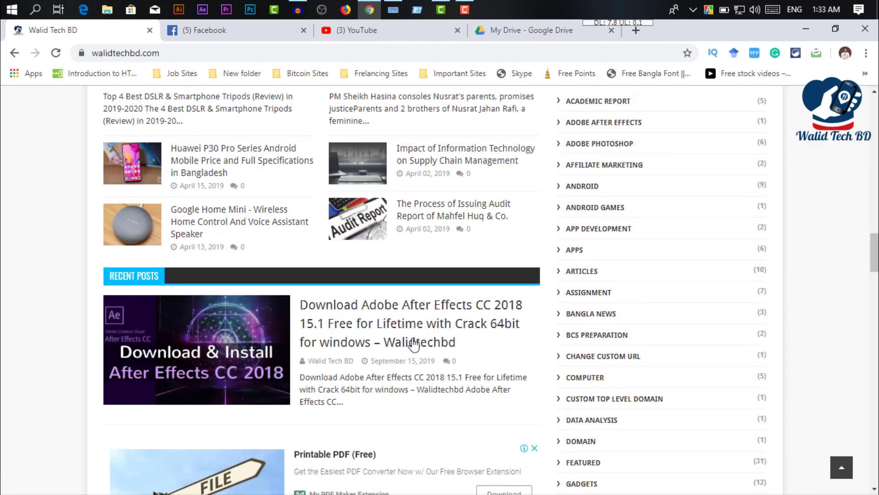
pyautogui.scroll(6, 409, 306)
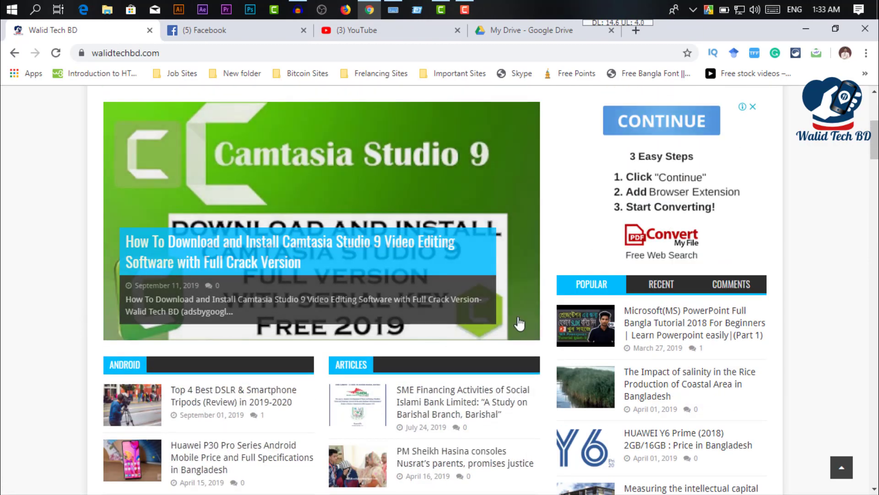
pyautogui.scroll(-7, 355, 325)
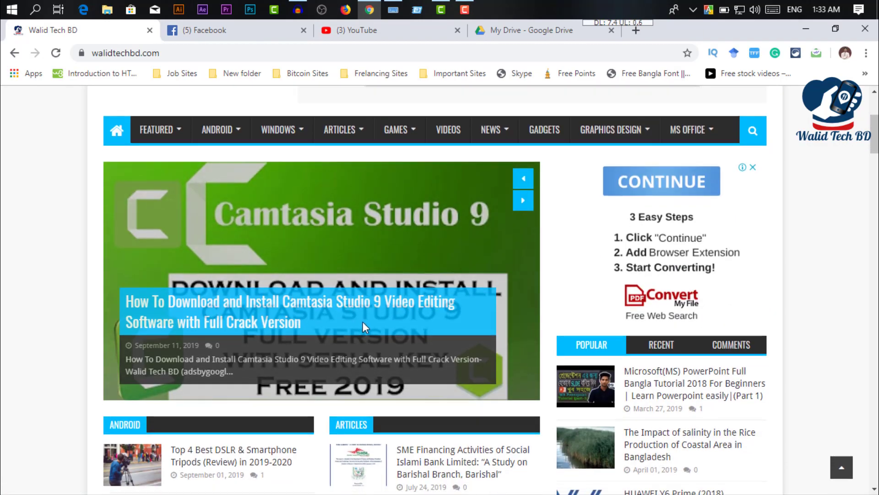
pyautogui.scroll(5, 766, 151)
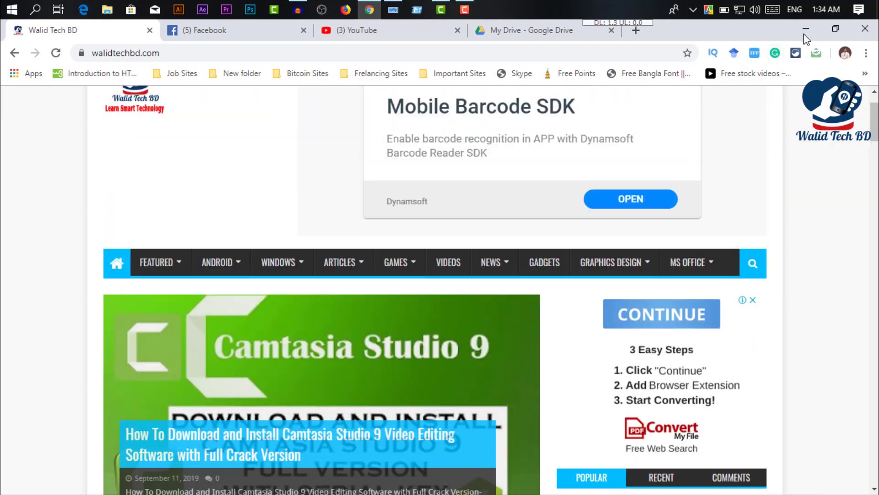
pyautogui.click(805, 33)
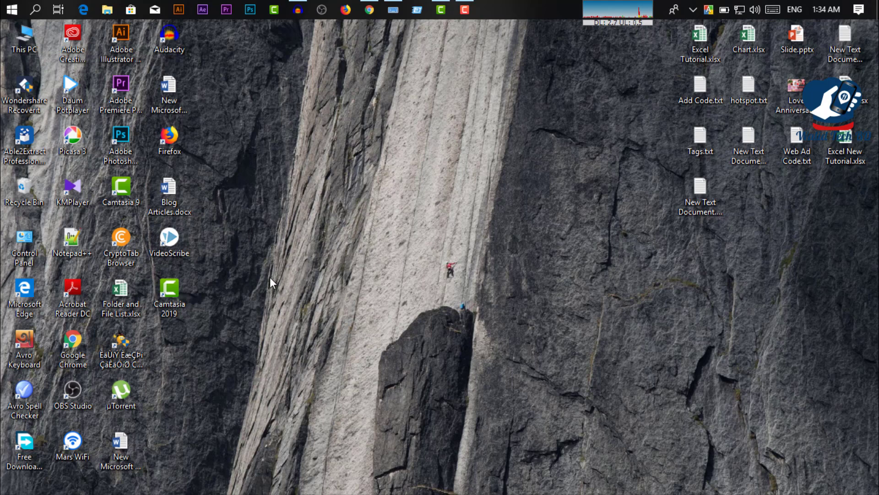
# Launch VideoScribe from the desktop and dismiss its application update notice.
pyautogui.click(219, 241)
pyautogui.click(188, 246)
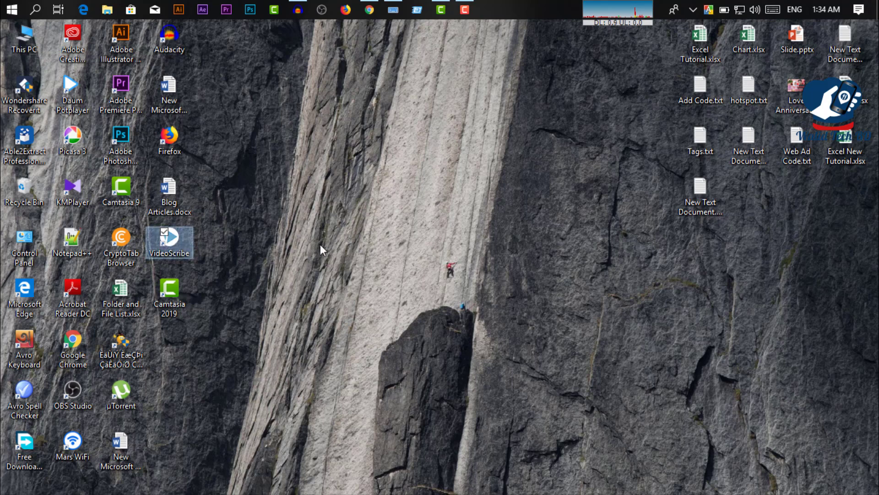
pyautogui.click(222, 240)
pyautogui.doubleClick(175, 243)
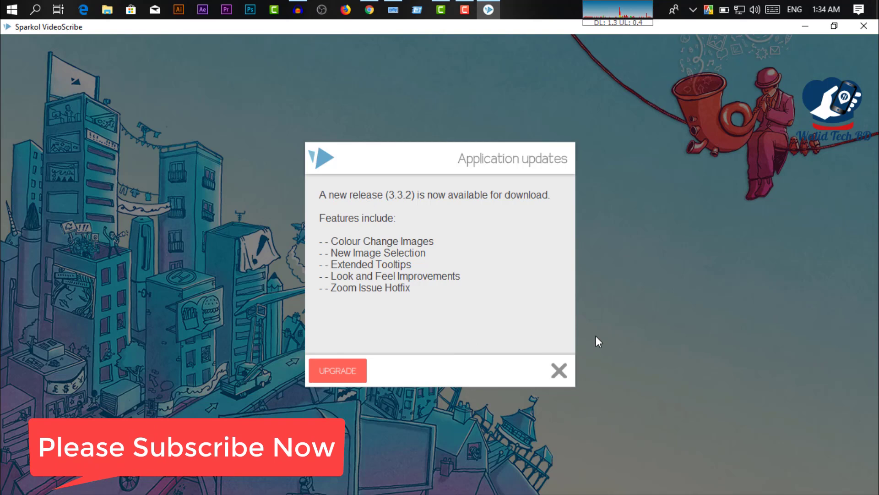
pyautogui.click(558, 371)
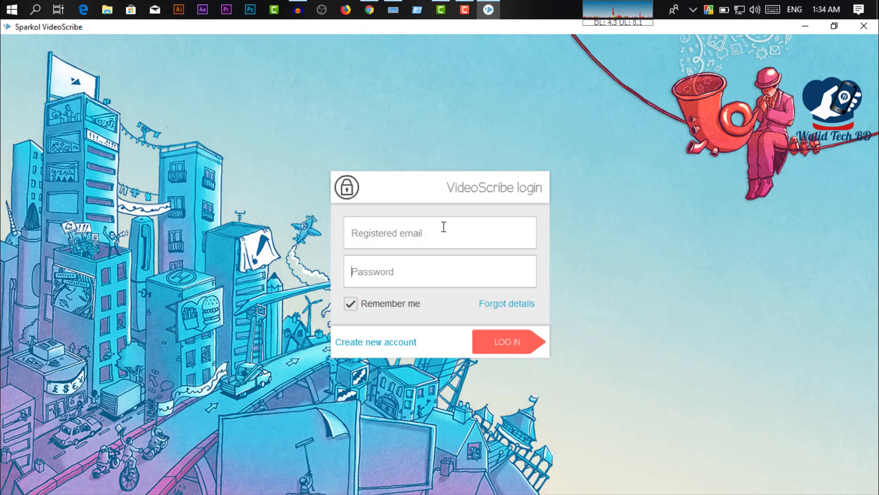
# Log in to VideoScribe and dismiss the welcome, offline usage and update dialogs.
pyautogui.click(444, 271)
pyautogui.click(519, 348)
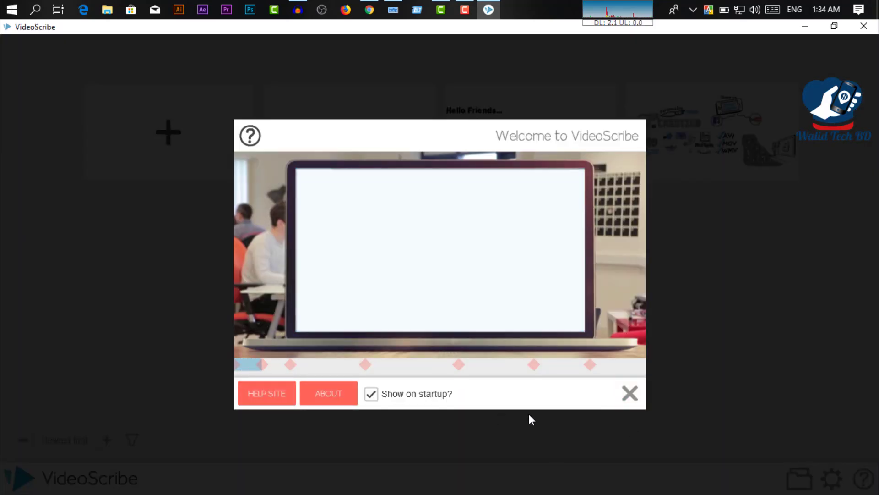
pyautogui.click(640, 395)
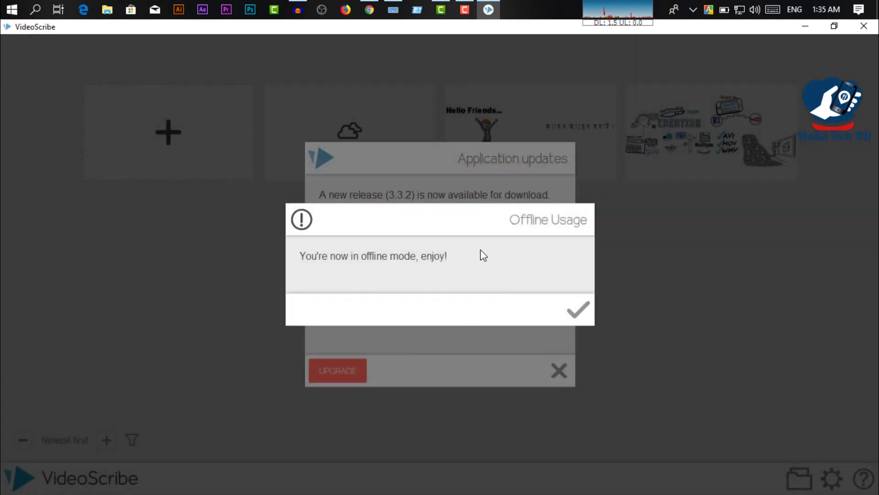
pyautogui.click(581, 310)
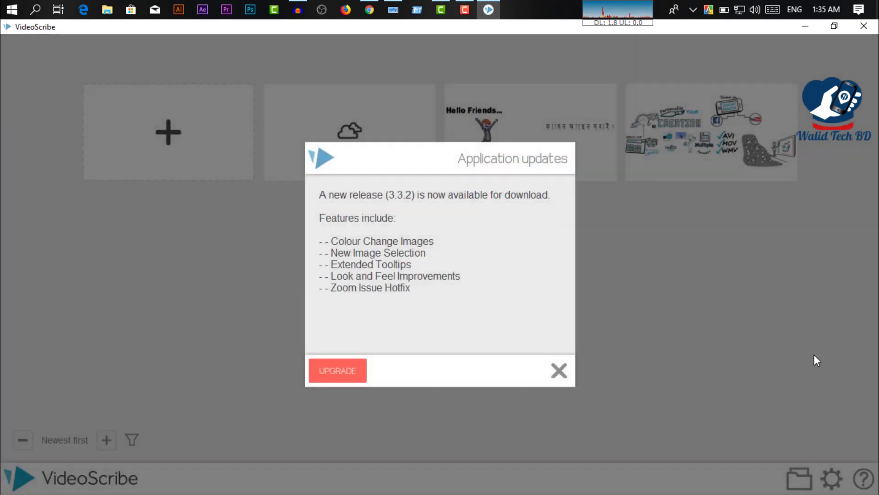
pyautogui.click(559, 370)
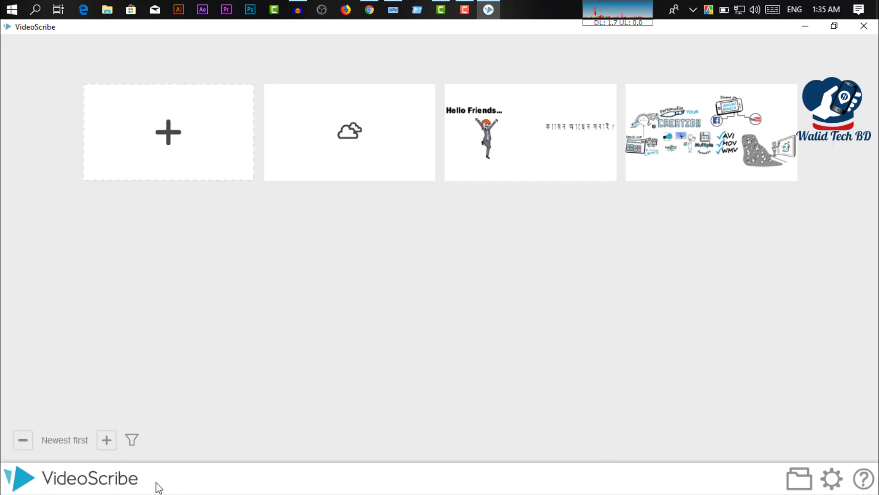
# Review and accept VideoScribe's default timing and image quality settings, and start a new blank scribe.
pyautogui.click(803, 487)
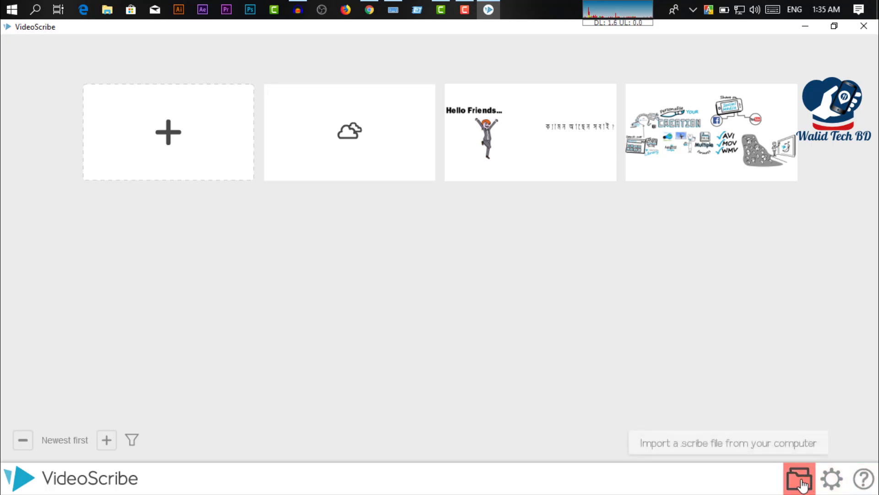
pyautogui.click(832, 486)
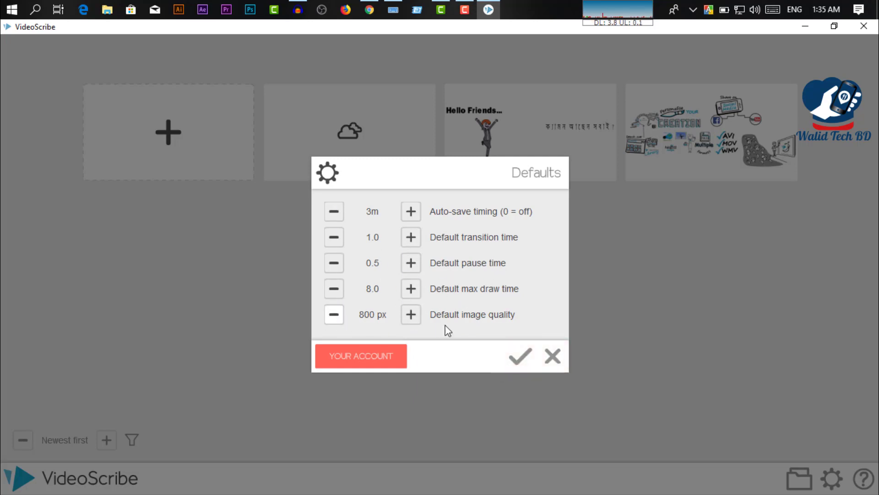
pyautogui.click(525, 360)
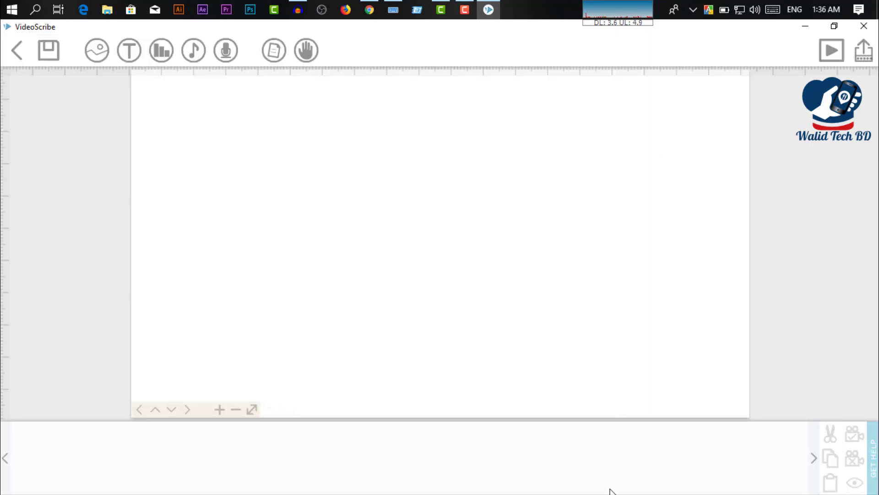
# Examine the blank scribe canvas at different zoom levels.
pyautogui.scroll(-2, 495, 246)
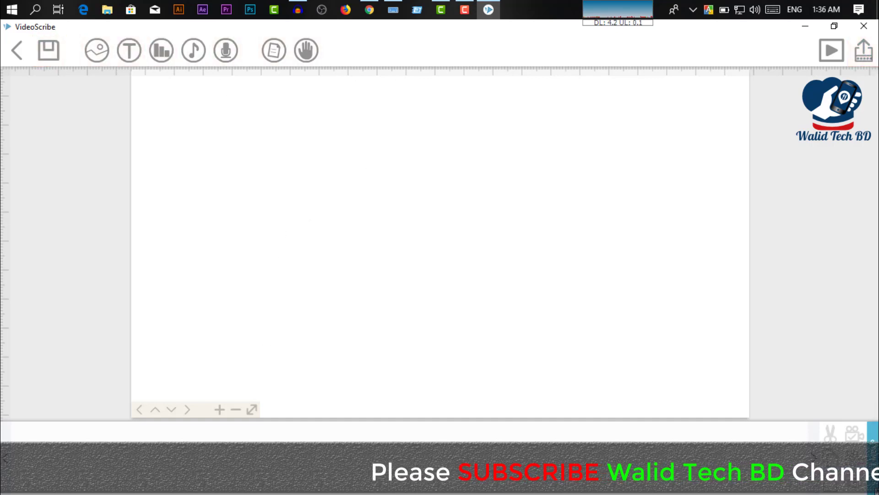
pyautogui.scroll(-1, 398, 181)
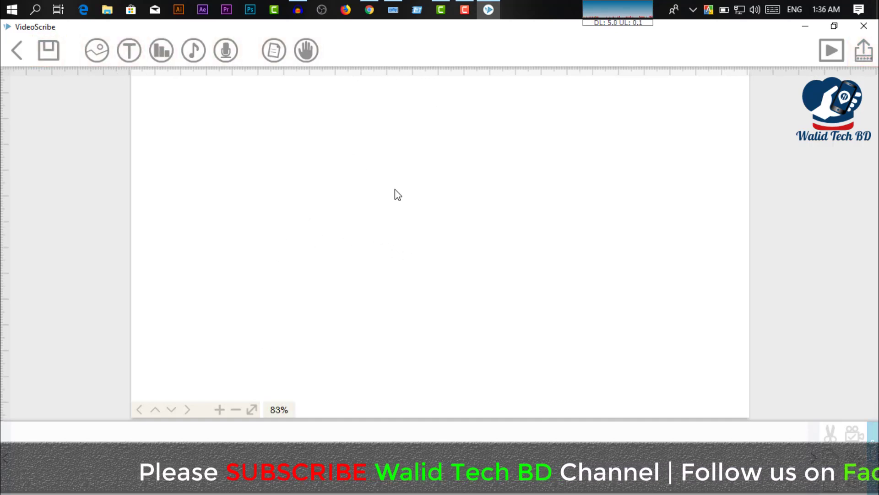
pyautogui.scroll(2, 394, 196)
pyautogui.scroll(-2, 395, 199)
pyautogui.scroll(1, 395, 203)
pyautogui.scroll(-1, 419, 144)
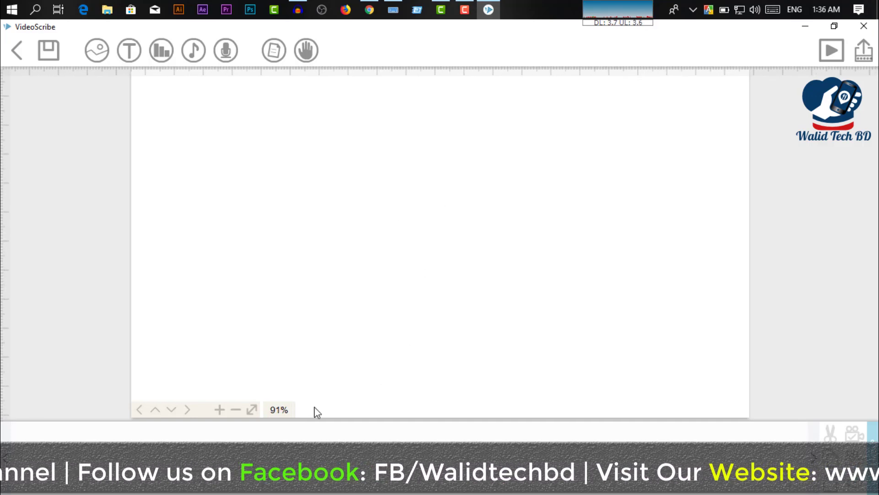
pyautogui.scroll(-1, 237, 256)
pyautogui.scroll(2, 236, 228)
pyautogui.scroll(-1, 354, 339)
pyautogui.scroll(-1, 406, 271)
pyautogui.scroll(2, 406, 270)
pyautogui.scroll(-1, 451, 254)
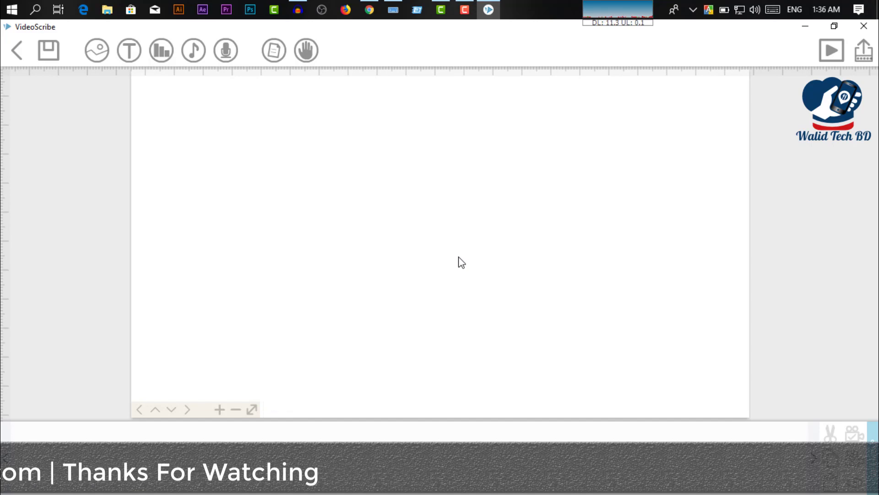
pyautogui.scroll(-1, 447, 261)
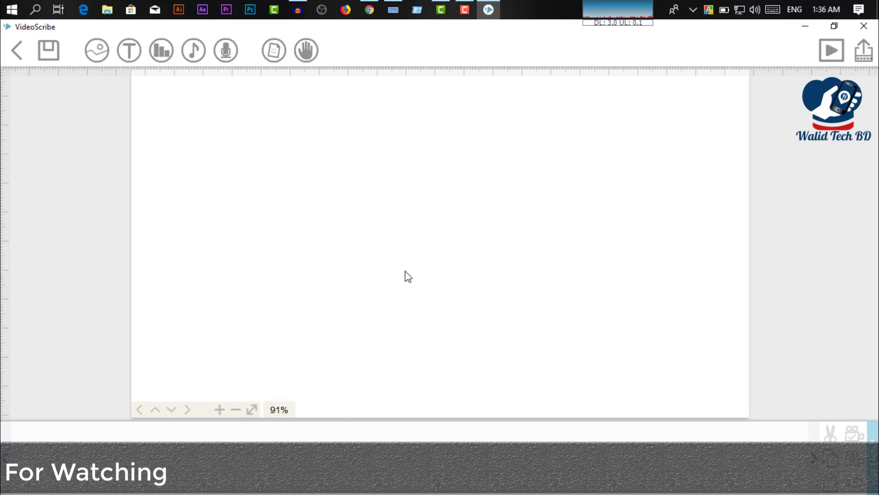
pyautogui.scroll(1, 357, 279)
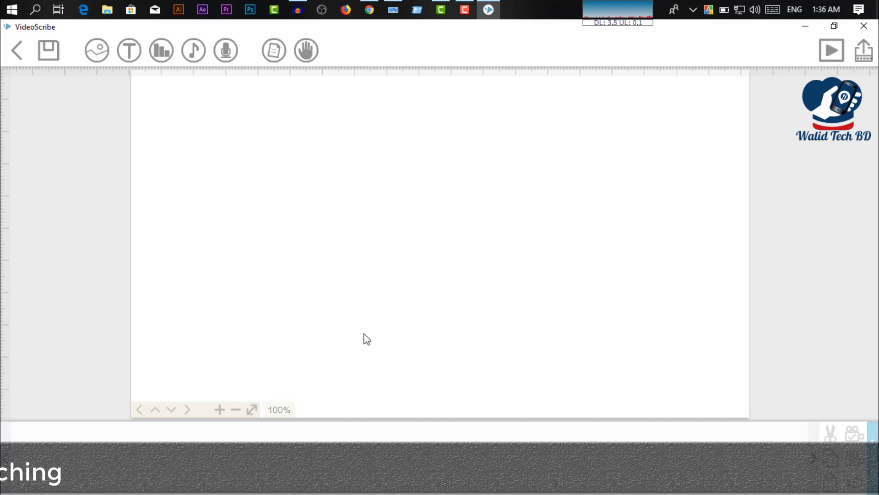
pyautogui.scroll(1, 261, 249)
pyautogui.scroll(-1, 286, 270)
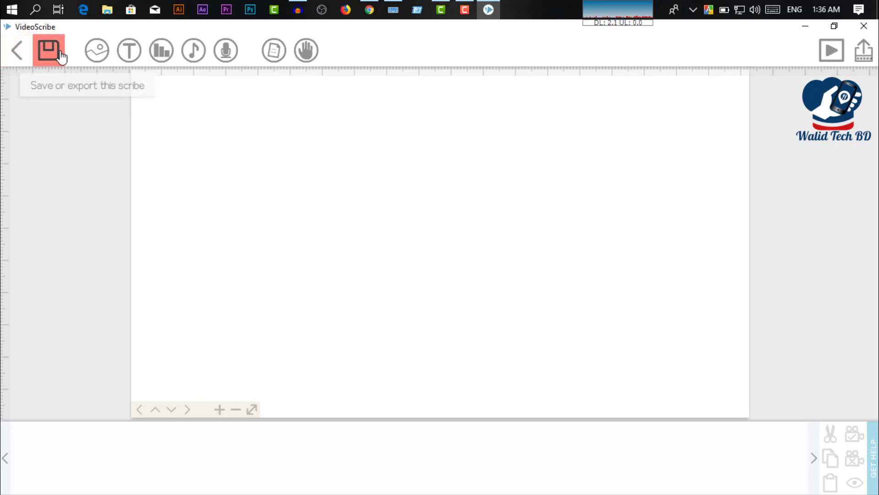
pyautogui.scroll(2, 522, 263)
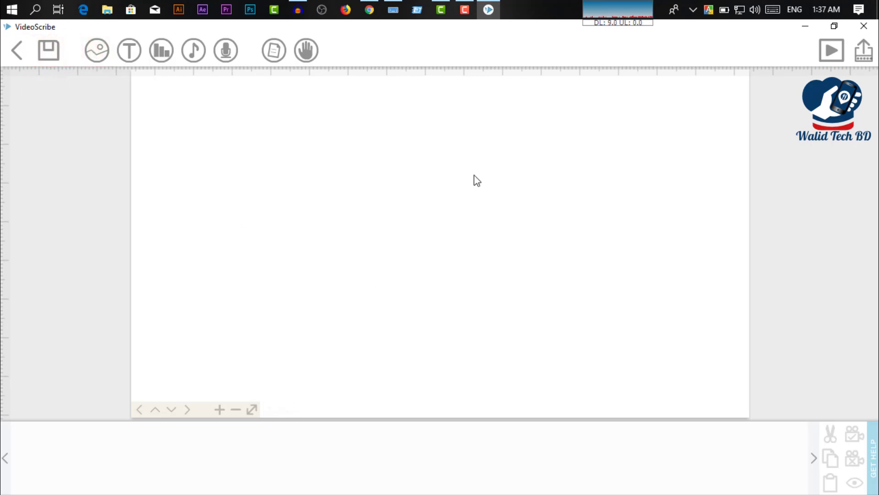
# Inspect how the rulers and scale of the empty canvas change while zooming repeatedly in and out.
pyautogui.scroll(-2, 498, 183)
pyautogui.scroll(1, 405, 228)
pyautogui.scroll(-2, 414, 218)
pyautogui.scroll(1, 417, 219)
pyautogui.scroll(6, 504, 226)
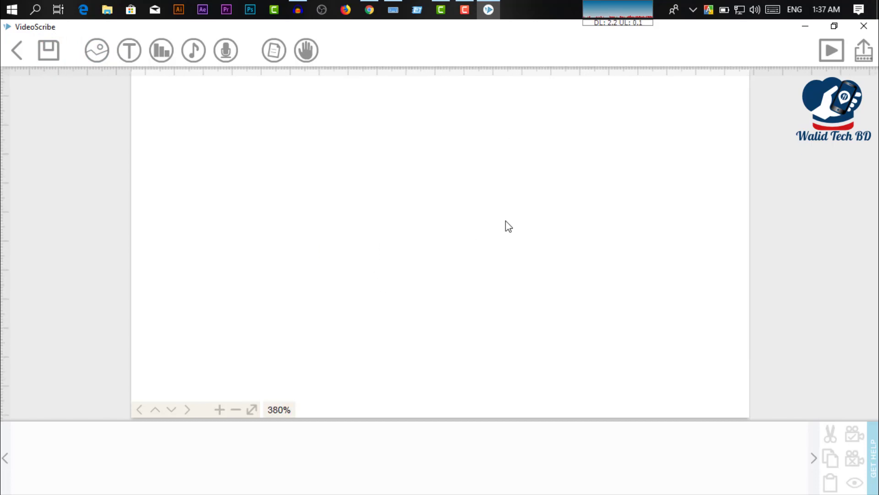
pyautogui.scroll(-8, 509, 225)
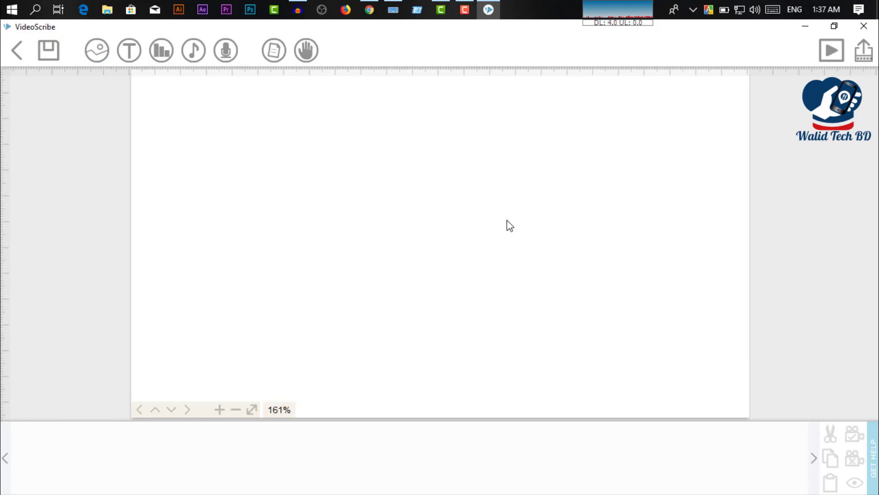
pyautogui.scroll(-6, 400, 290)
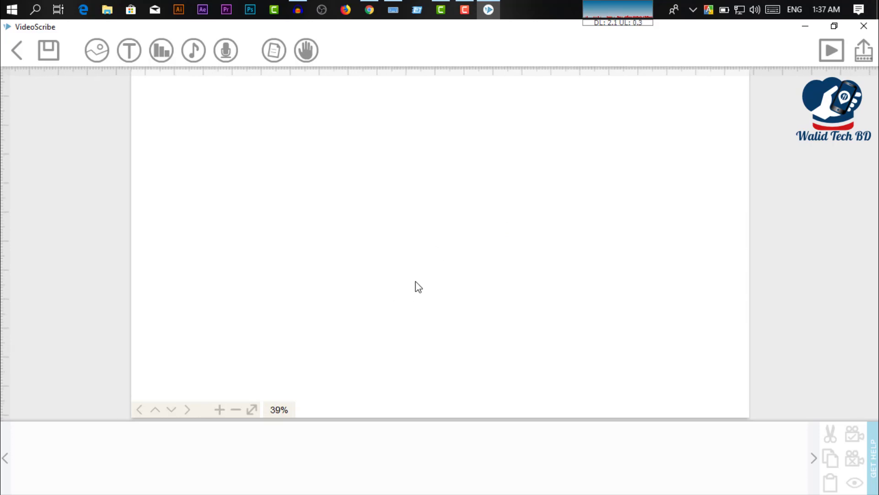
pyautogui.scroll(2, 420, 284)
pyautogui.scroll(3, 420, 284)
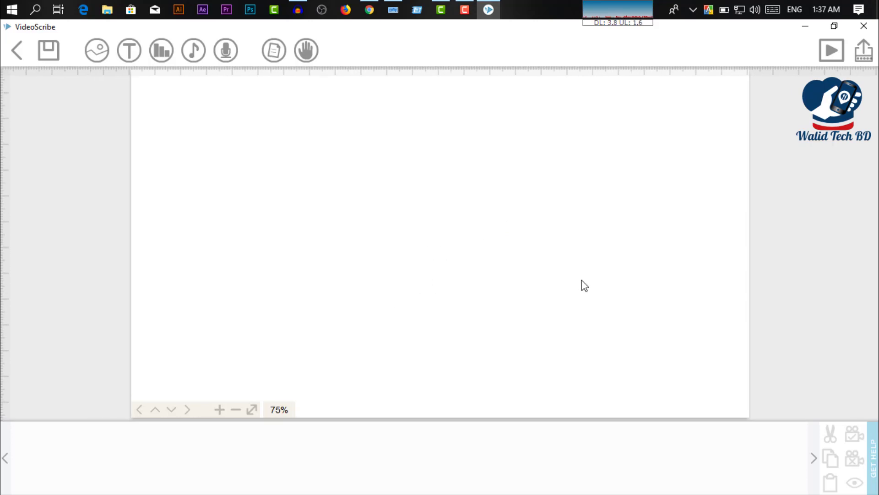
pyautogui.scroll(-1, 459, 216)
pyautogui.scroll(1, 459, 216)
pyautogui.scroll(-4, 397, 244)
pyautogui.scroll(1, 416, 226)
pyautogui.scroll(4, 398, 276)
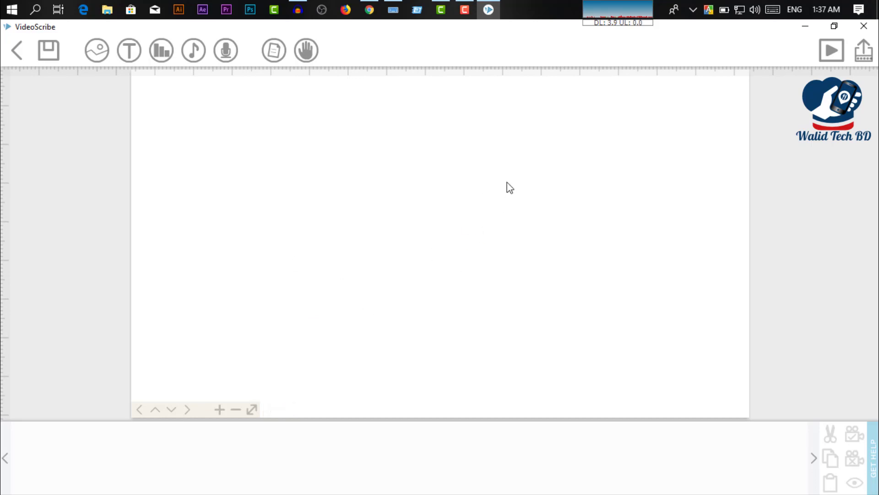
pyautogui.scroll(-1, 438, 262)
pyautogui.scroll(1, 439, 263)
# Start adding an image and display the category folders of the base image library.
pyautogui.click(99, 51)
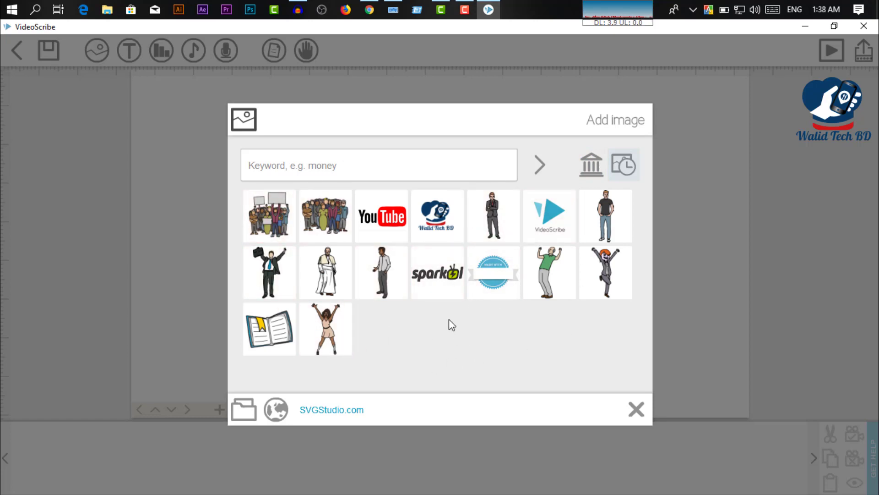
pyautogui.click(596, 171)
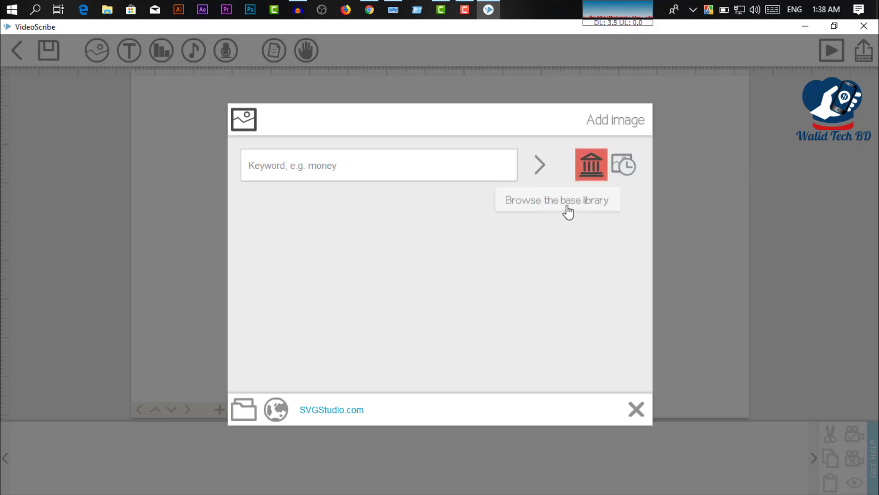
pyautogui.click(601, 166)
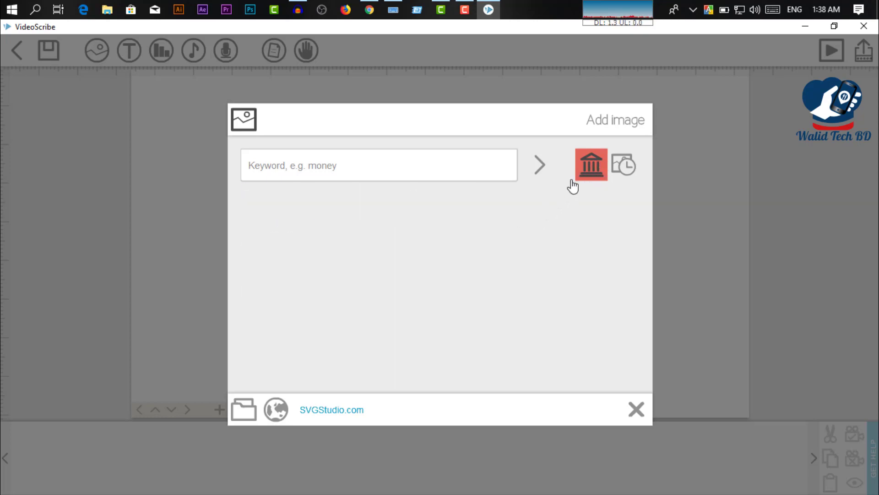
pyautogui.click(586, 173)
pyautogui.scroll(-1, 549, 312)
pyautogui.scroll(1, 530, 310)
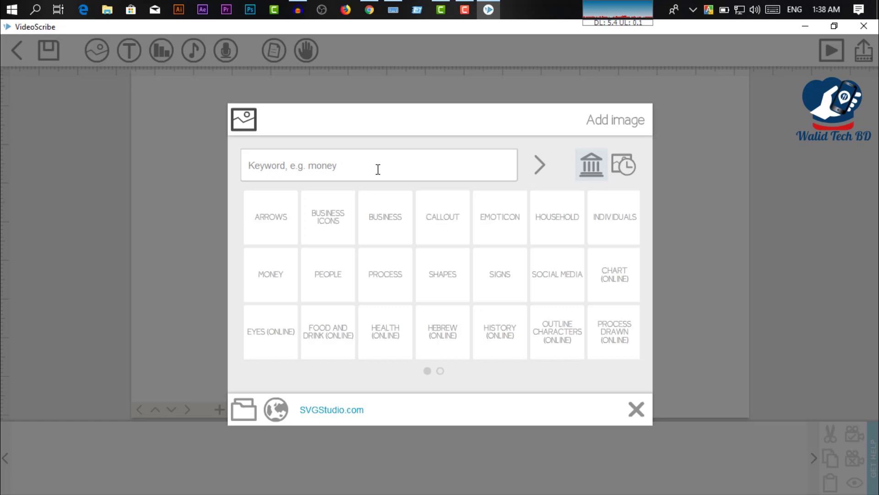
# Search the image library for "human" and add the man in a black T-shirt with his hands in his pockets.
pyautogui.write('human')
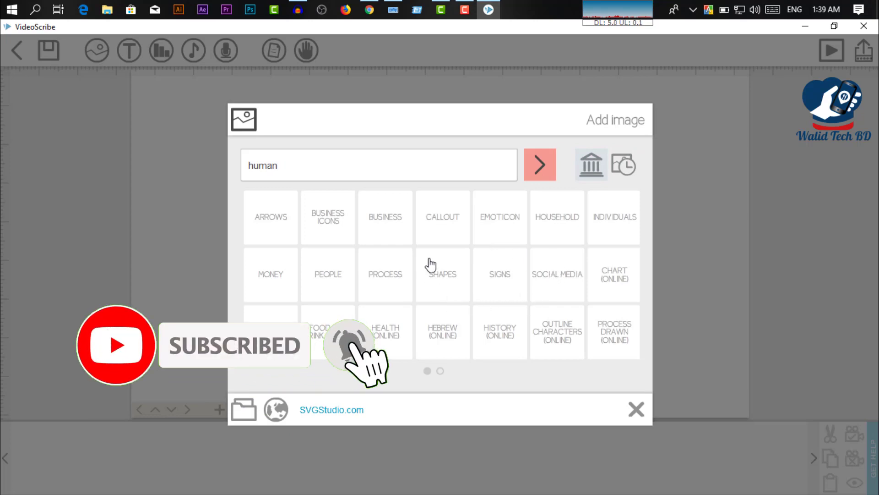
pyautogui.click(535, 171)
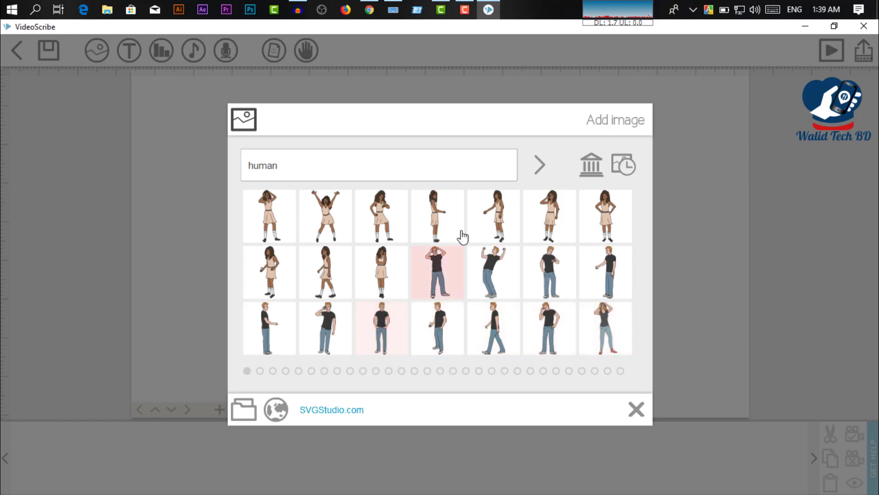
pyautogui.click(298, 371)
pyautogui.click(414, 371)
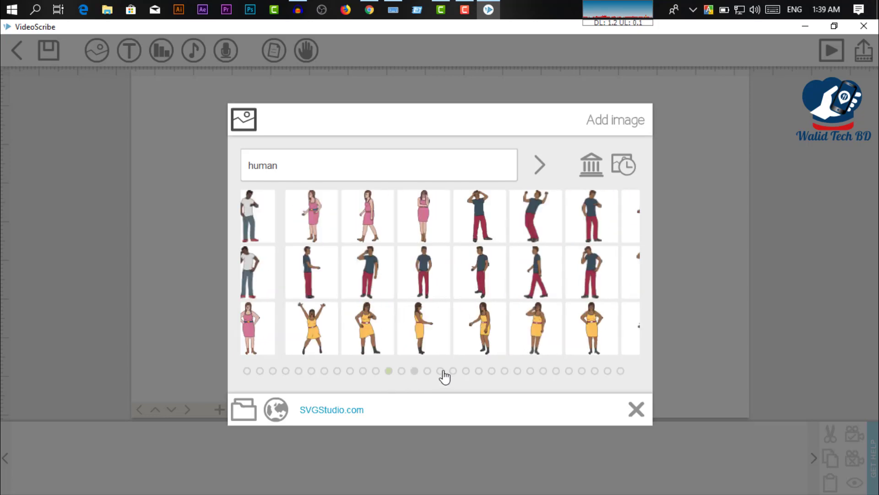
pyautogui.click(260, 371)
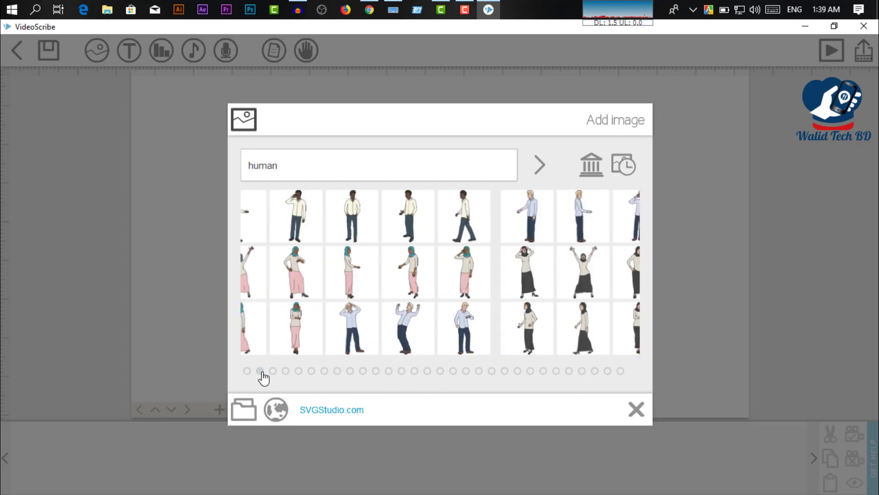
pyautogui.click(247, 372)
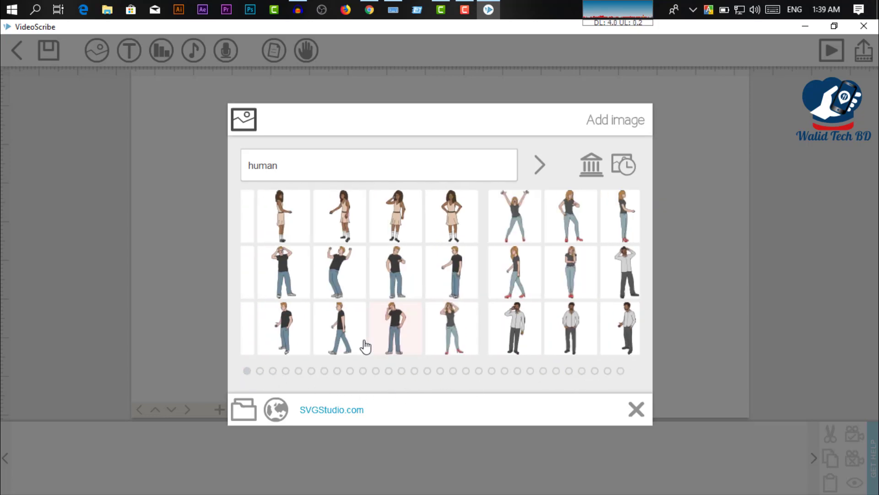
pyautogui.click(391, 328)
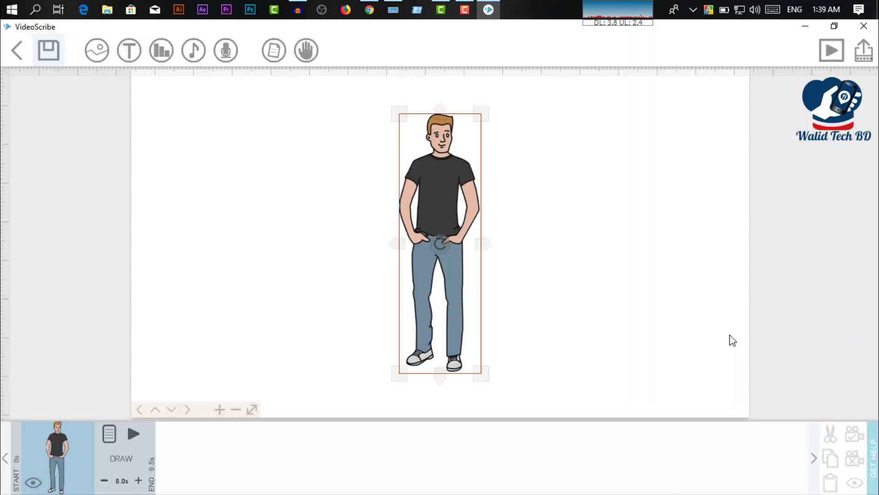
# Enlarge the man slightly and place him in the left part of the canvas.
pyautogui.moveTo(441, 204); pyautogui.dragTo(266, 209)
pyautogui.moveTo(312, 383); pyautogui.dragTo(339, 395)
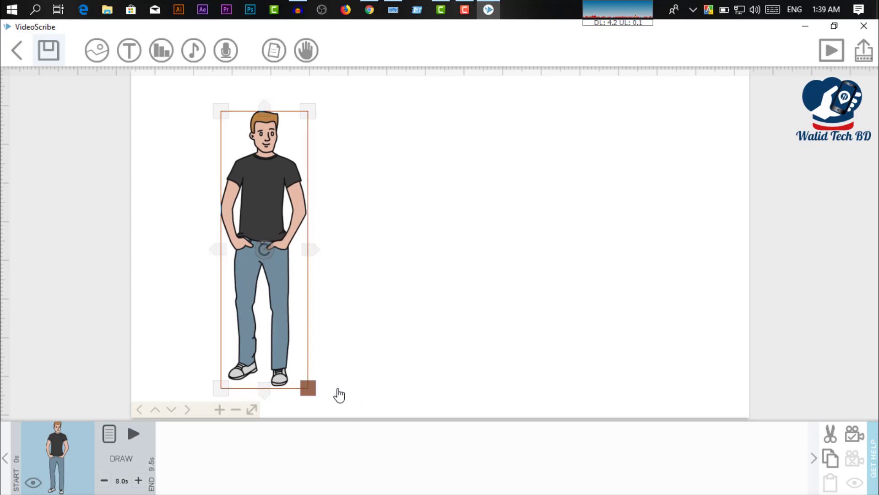
pyautogui.scroll(1, 485, 288)
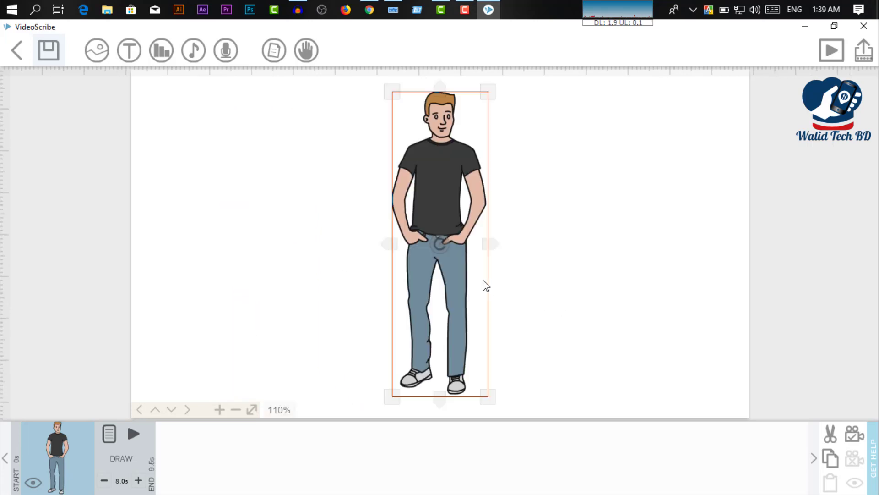
pyautogui.scroll(1, 454, 255)
pyautogui.scroll(-2, 454, 255)
pyautogui.moveTo(462, 240); pyautogui.dragTo(253, 202)
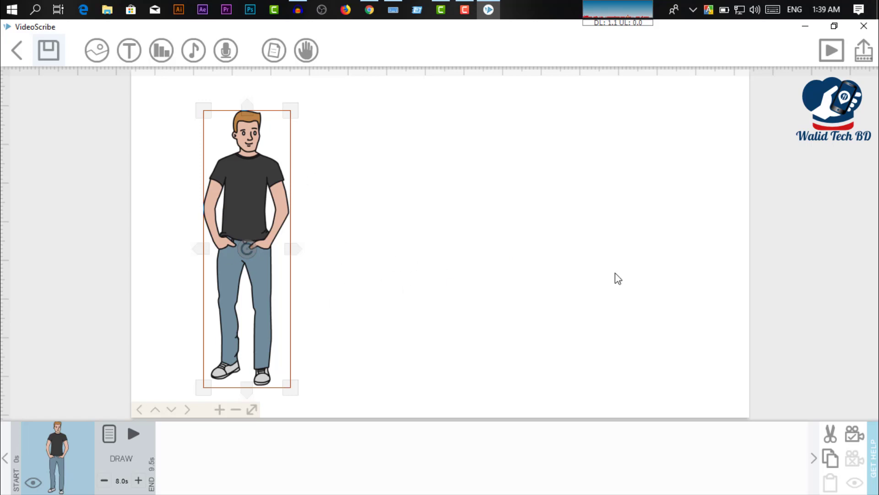
# Deselect and reselect the man, and nudge him slightly sideways on the canvas.
pyautogui.click(351, 190)
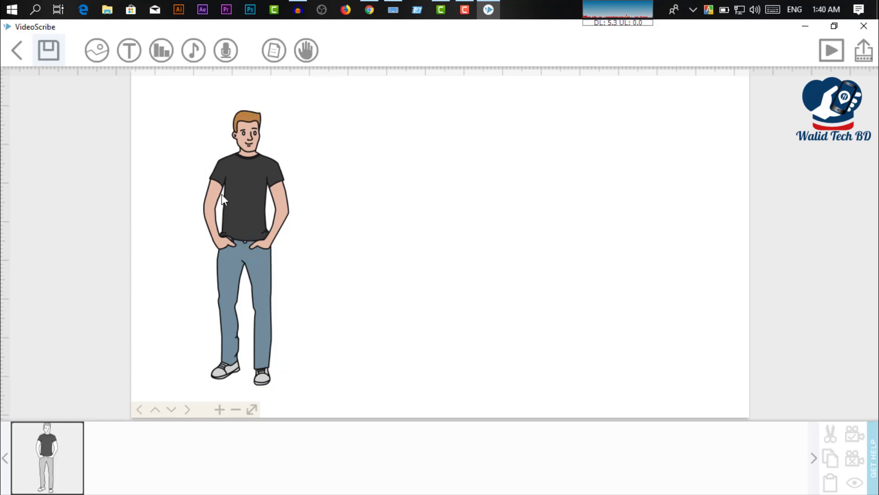
pyautogui.click(258, 176)
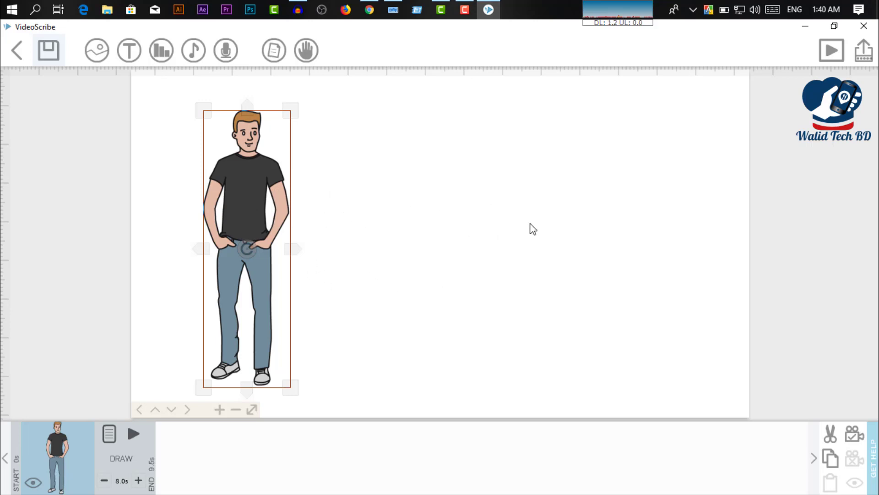
pyautogui.click(413, 176)
pyautogui.moveTo(251, 214)
pyautogui.mouseDown()
pyautogui.moveTo(268, 214)
pyautogui.moveTo(239, 214)
pyautogui.mouseUp()
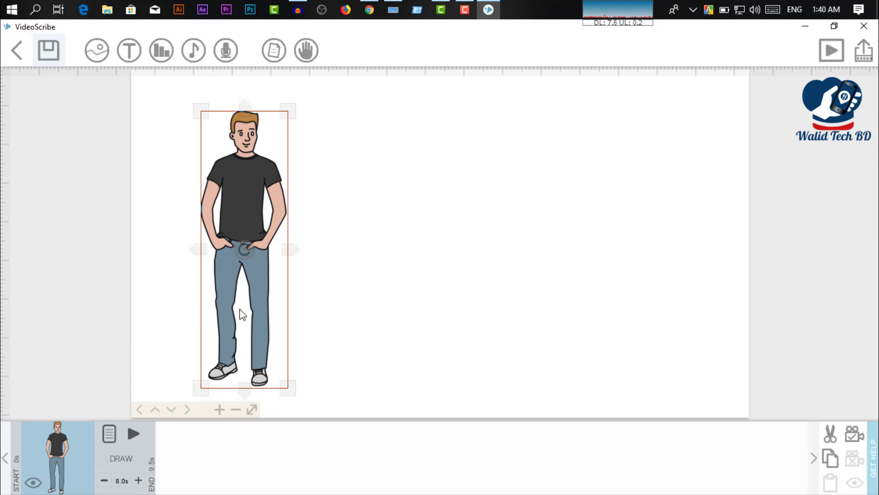
pyautogui.moveTo(255, 199); pyautogui.dragTo(268, 201)
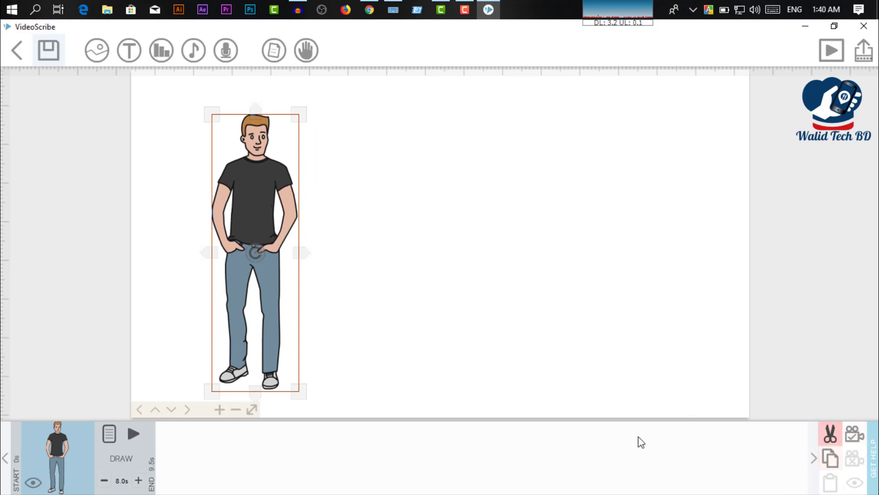
# Move the man toward the canvas centre and scale him proportionally, first larger and then smaller.
pyautogui.moveTo(265, 191); pyautogui.dragTo(374, 182)
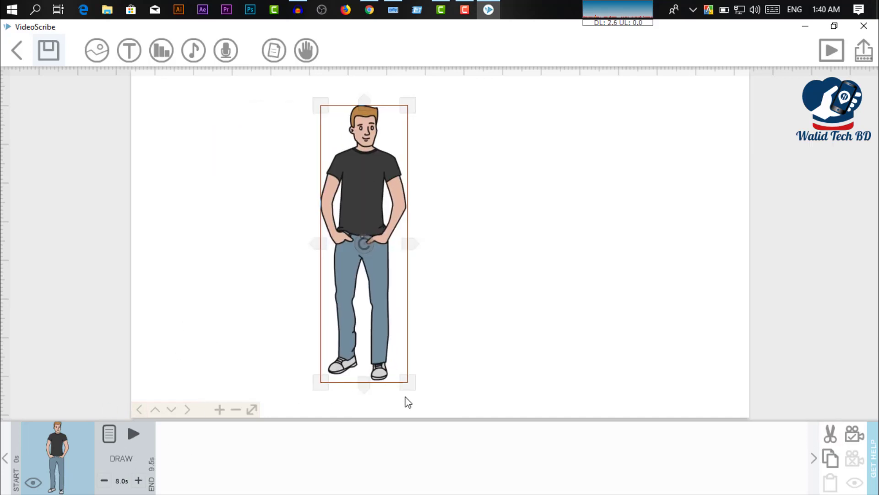
pyautogui.moveTo(412, 388)
pyautogui.mouseDown()
pyautogui.moveTo(382, 310)
pyautogui.moveTo(428, 400)
pyautogui.moveTo(418, 375)
pyautogui.mouseUp()
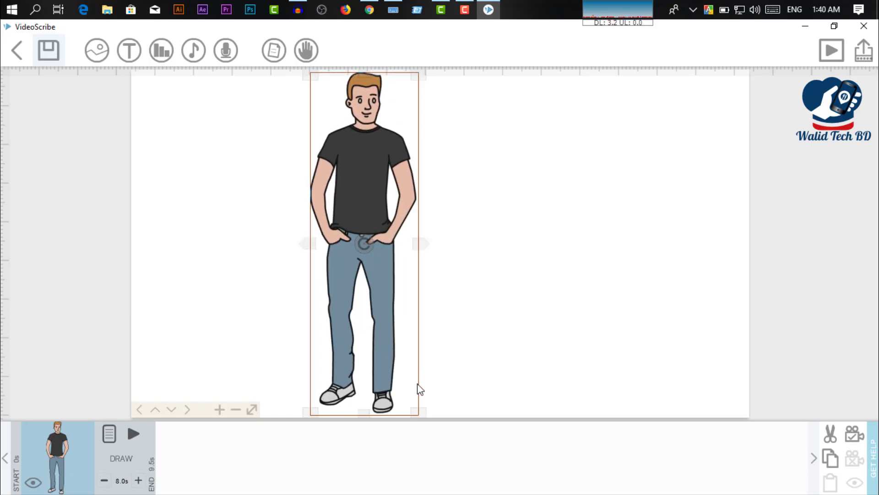
pyautogui.moveTo(416, 410); pyautogui.dragTo(405, 373)
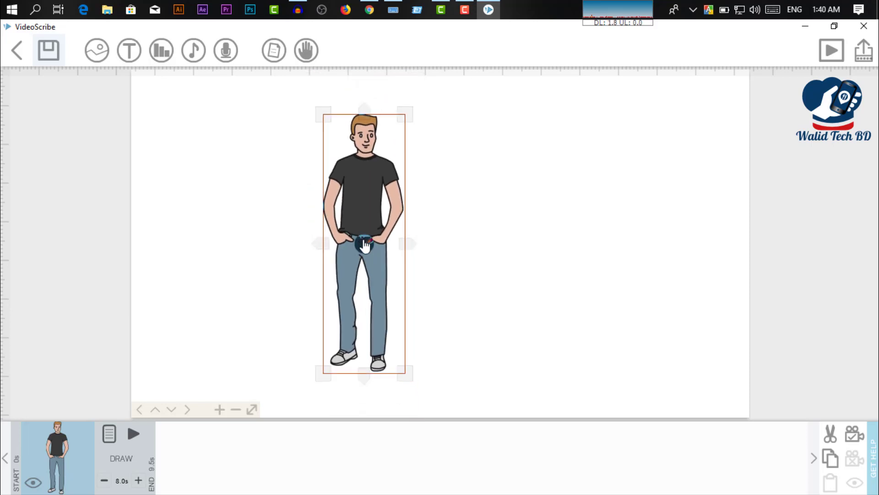
# Try the man's rotation control and stretch his figure taller and wider.
pyautogui.moveTo(365, 244)
pyautogui.mouseDown()
pyautogui.moveTo(364, 287)
pyautogui.moveTo(365, 243)
pyautogui.moveTo(370, 251)
pyautogui.mouseUp()
pyautogui.moveTo(365, 376); pyautogui.dragTo(383, 407)
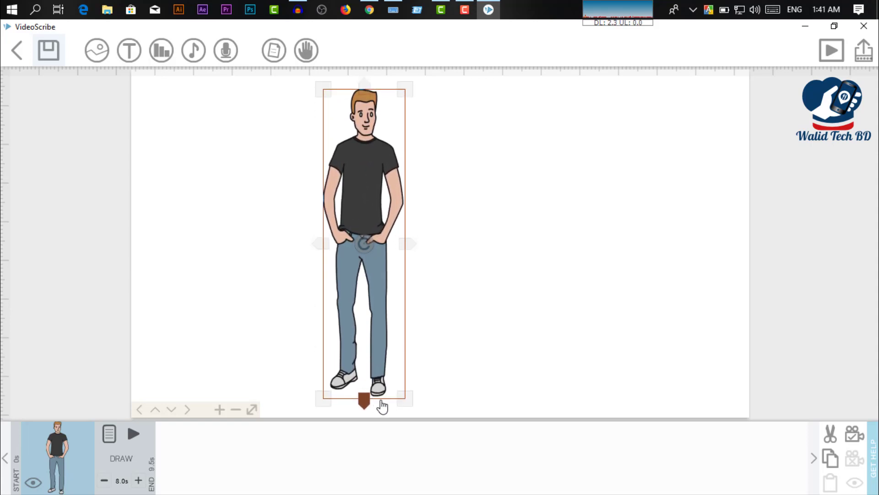
pyautogui.moveTo(417, 253)
pyautogui.mouseDown()
pyautogui.moveTo(437, 253)
pyautogui.moveTo(427, 255)
pyautogui.mouseUp()
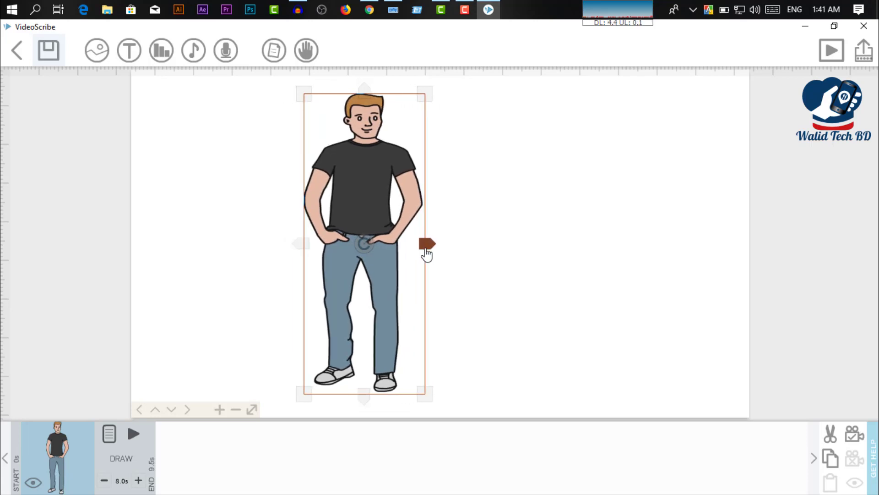
# Narrow the man slightly and reposition him in the left part of the canvas.
pyautogui.moveTo(370, 213); pyautogui.dragTo(281, 215)
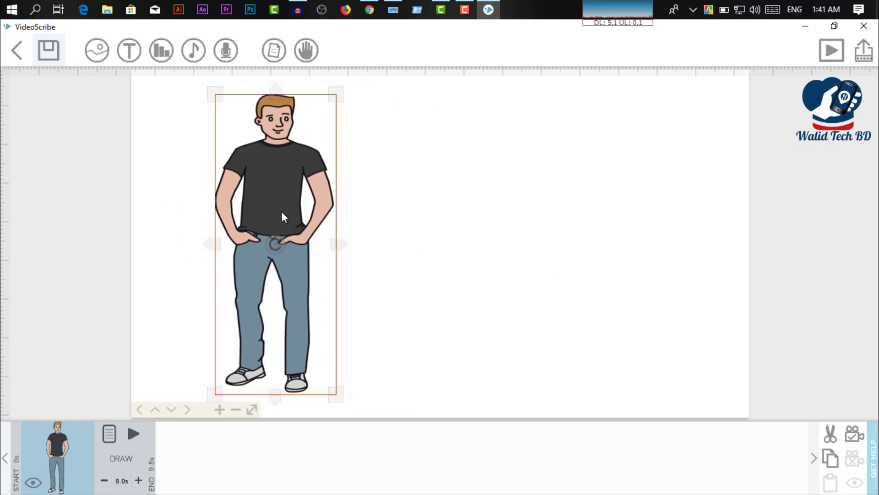
pyautogui.moveTo(337, 244); pyautogui.dragTo(332, 247)
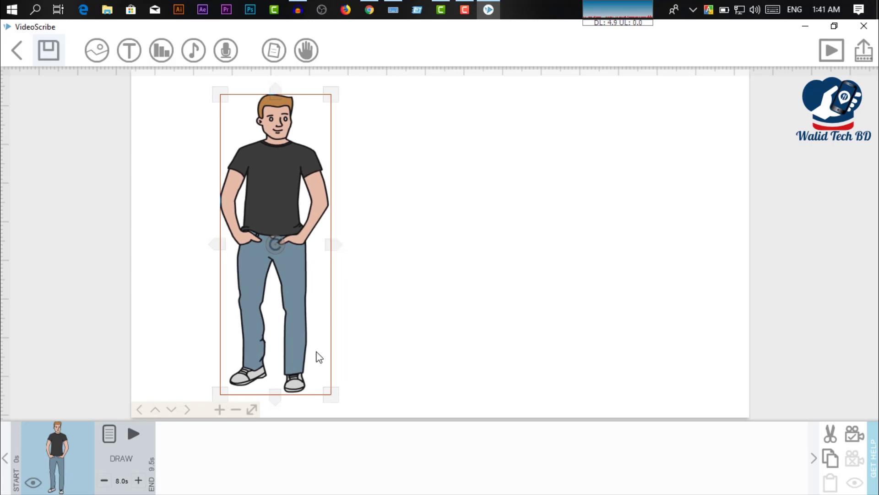
pyautogui.moveTo(330, 393)
pyautogui.mouseDown()
pyautogui.moveTo(342, 398)
pyautogui.moveTo(332, 394)
pyautogui.mouseUp()
pyautogui.moveTo(309, 274); pyautogui.dragTo(337, 264)
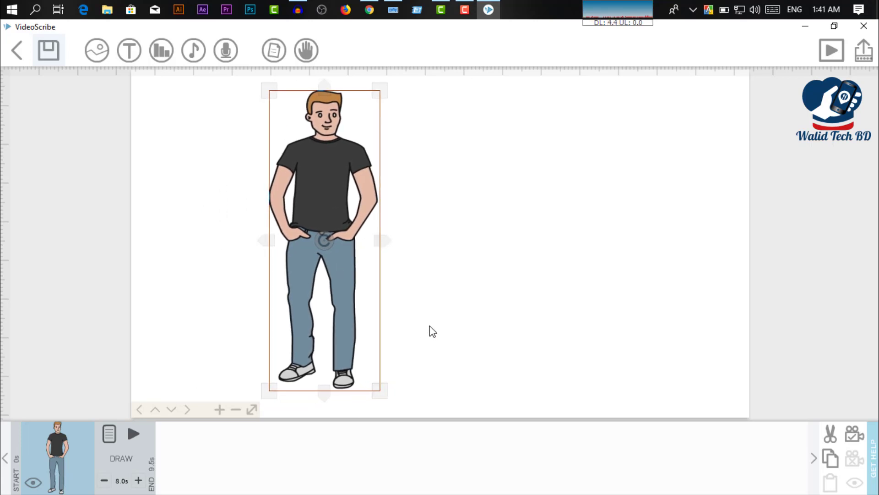
pyautogui.scroll(-1, 430, 326)
pyautogui.scroll(1, 429, 326)
pyautogui.moveTo(584, 265); pyautogui.dragTo(507, 268)
pyautogui.moveTo(370, 259); pyautogui.dragTo(260, 259)
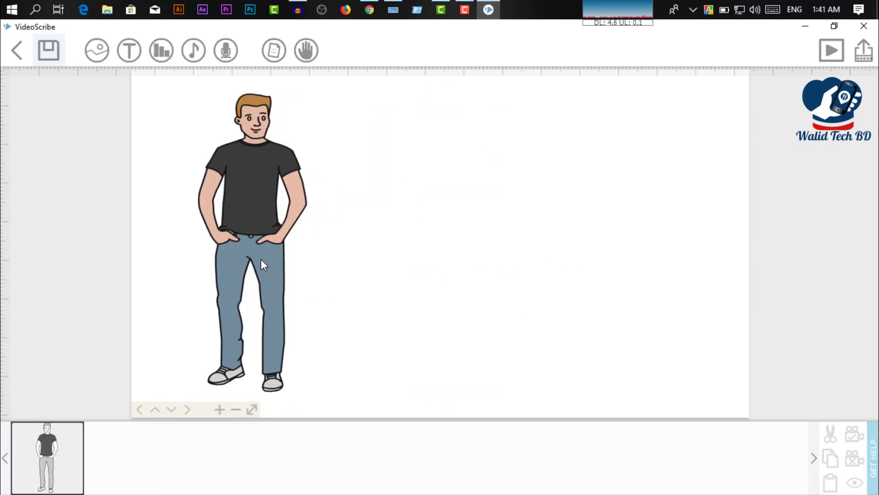
# Set the camera position for the man's image to the current canvas view, and reselect the man.
pyautogui.click(275, 234)
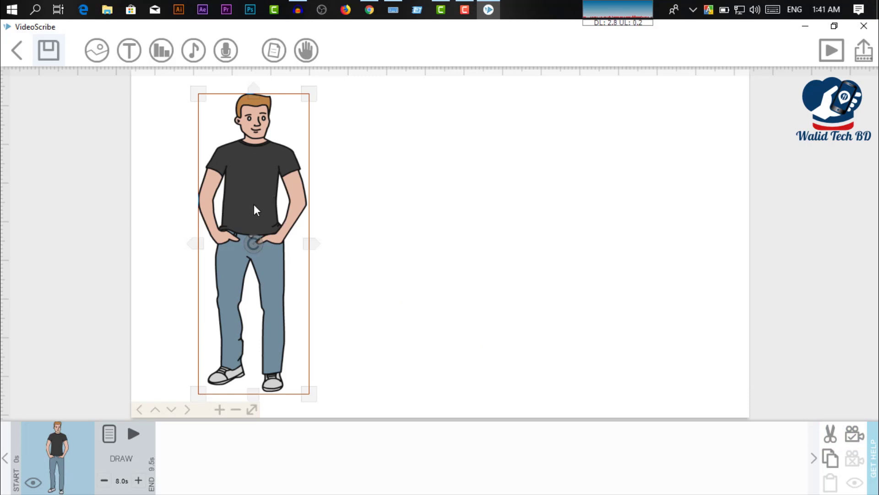
pyautogui.click(855, 433)
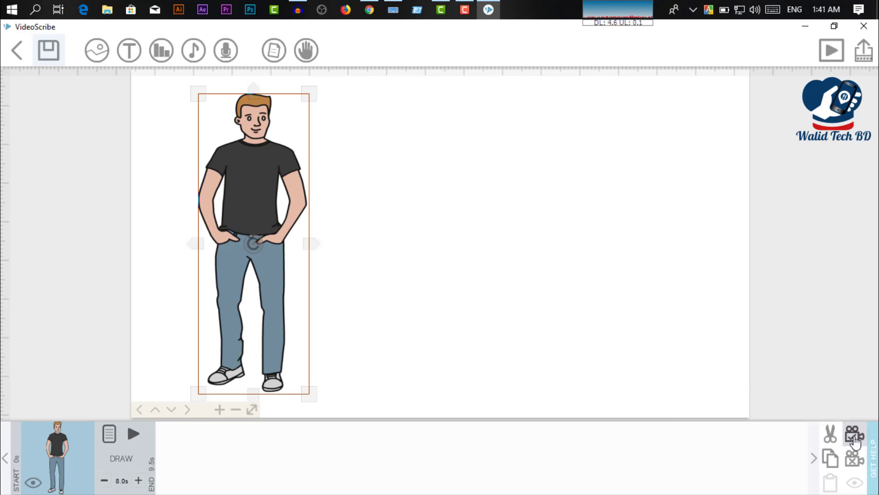
pyautogui.click(374, 165)
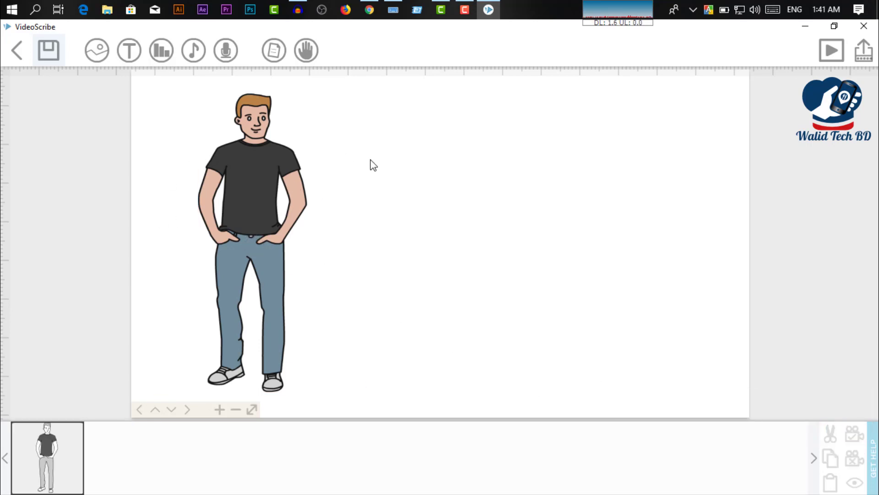
pyautogui.click(286, 213)
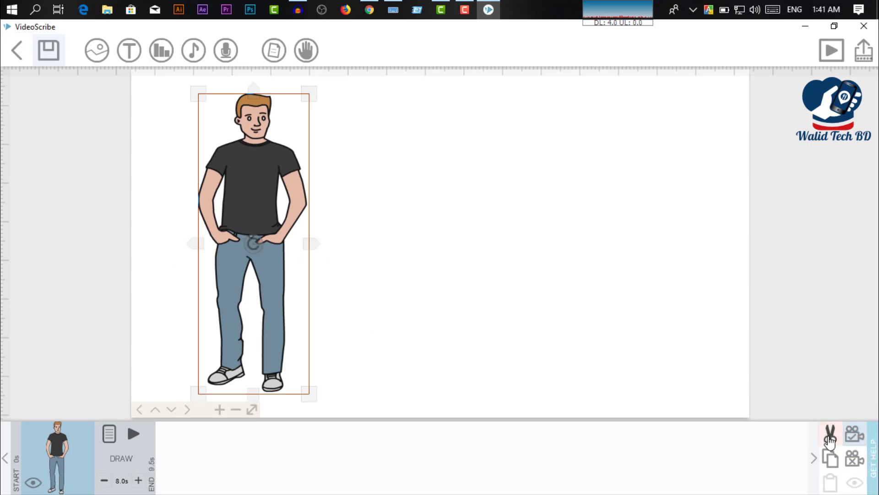
# Clear the man's camera position, shift him slightly, and set the camera again to the current canvas view.
pyautogui.click(854, 458)
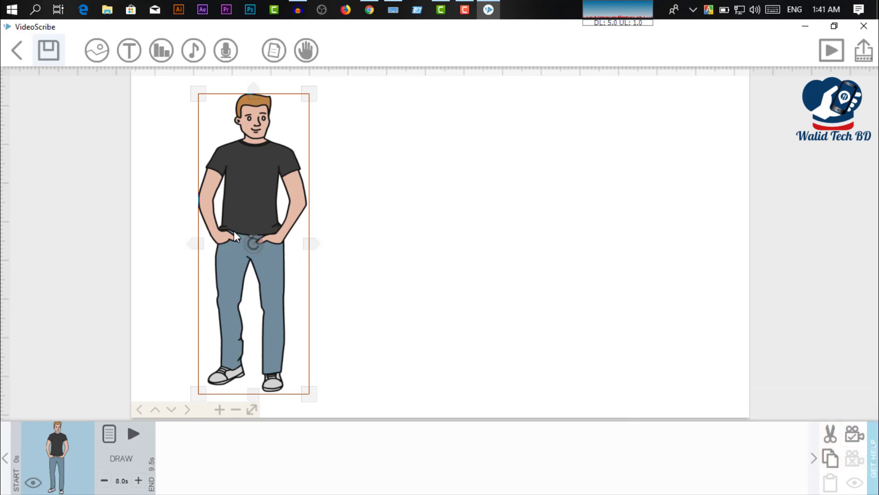
pyautogui.moveTo(228, 191); pyautogui.dragTo(263, 216)
pyautogui.click(856, 434)
pyautogui.click(465, 222)
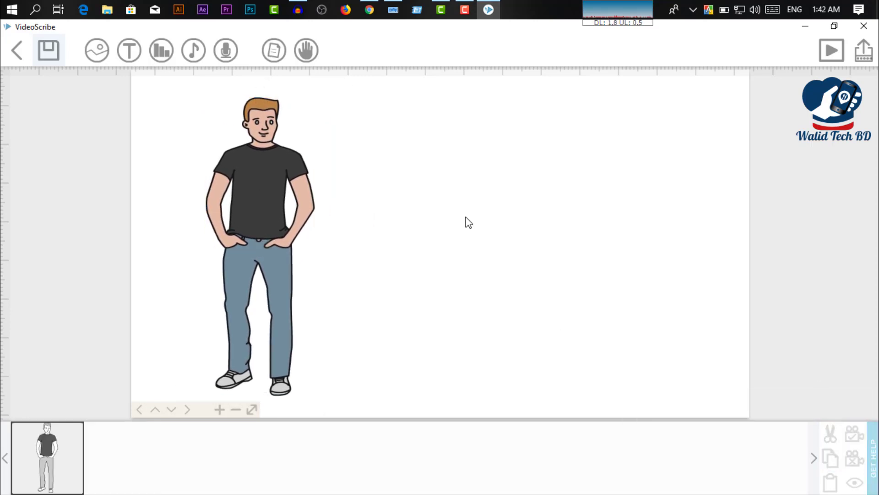
pyautogui.click(284, 192)
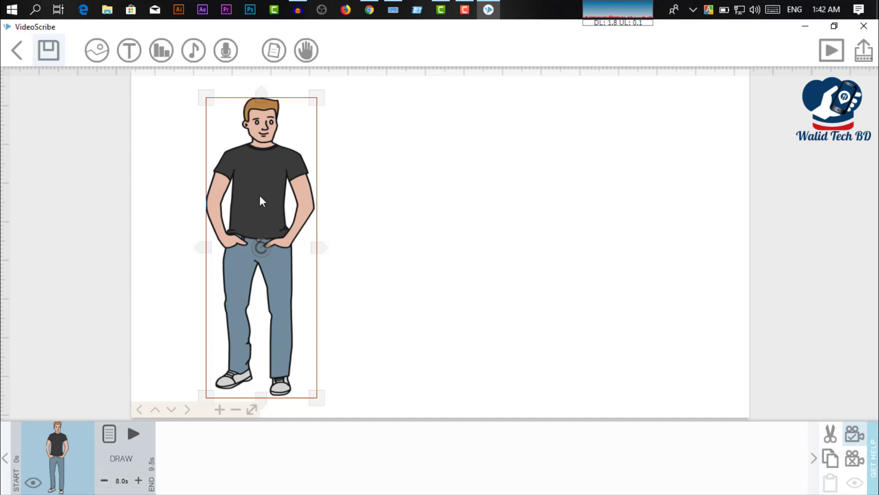
pyautogui.click(387, 196)
pyautogui.click(225, 180)
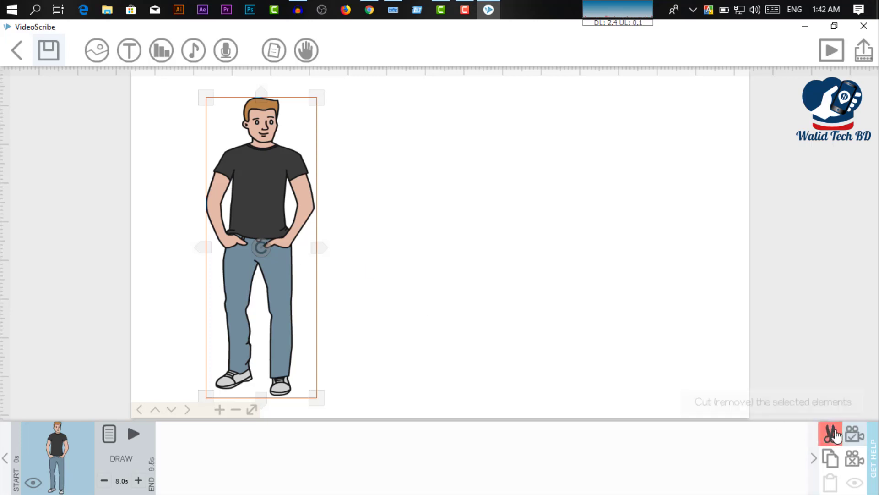
# Copy and paste the man to place a duplicate beside him, and cut that duplicate from the canvas.
pyautogui.click(829, 466)
pyautogui.moveTo(257, 188)
pyautogui.mouseDown()
pyautogui.moveTo(408, 202)
pyautogui.moveTo(250, 186)
pyautogui.mouseUp()
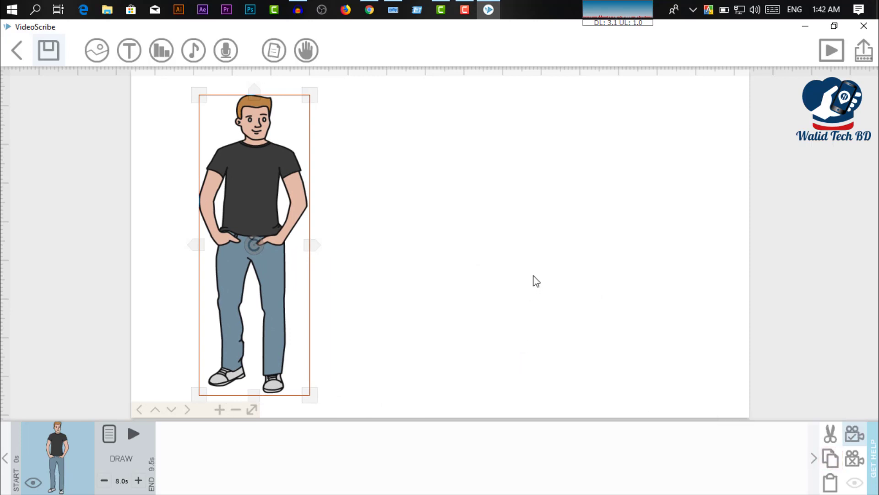
pyautogui.click(830, 481)
pyautogui.moveTo(261, 197); pyautogui.dragTo(444, 186)
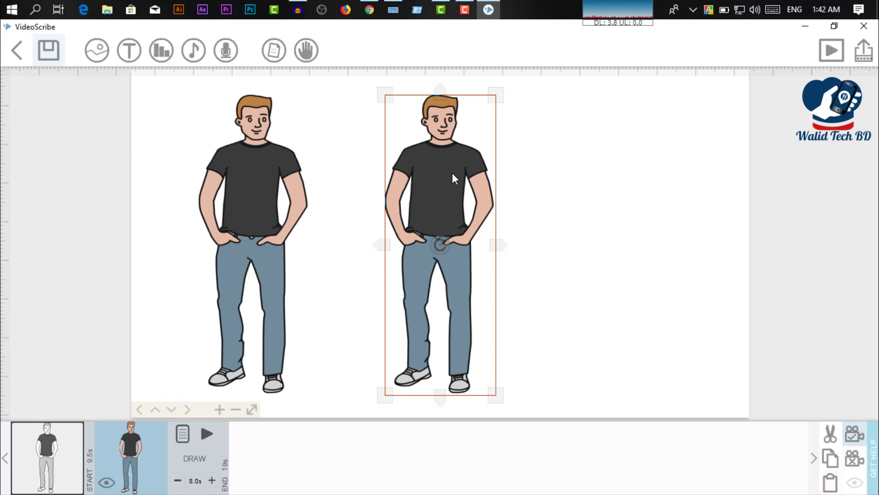
pyautogui.click(830, 433)
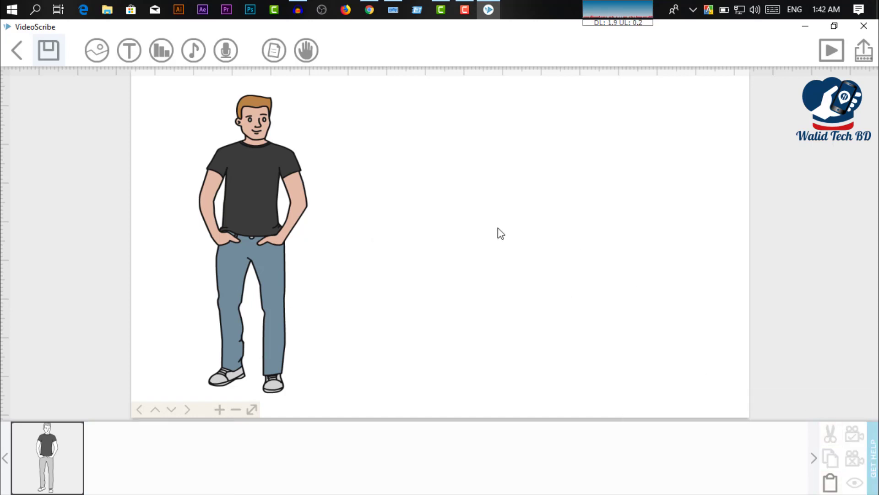
pyautogui.click(256, 203)
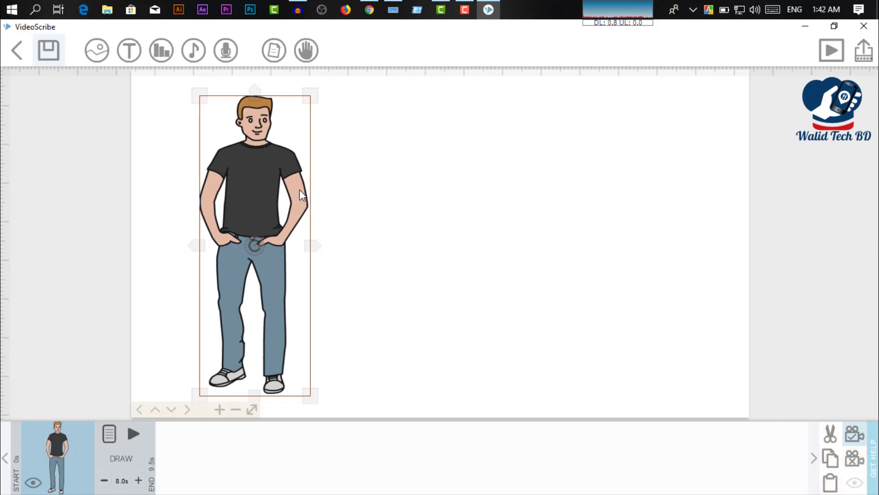
# View the recently used images available for adding, close the library, and shift the man slightly on the canvas.
pyautogui.click(99, 54)
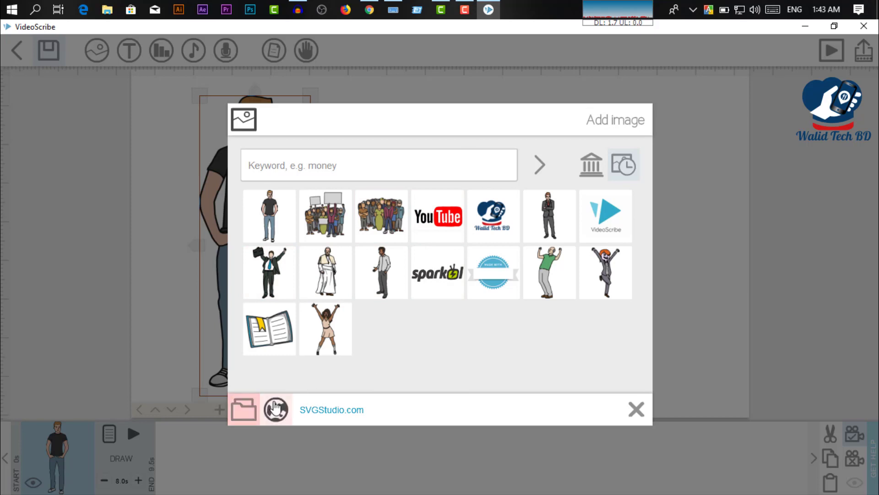
pyautogui.click(636, 410)
pyautogui.click(324, 202)
pyautogui.click(285, 183)
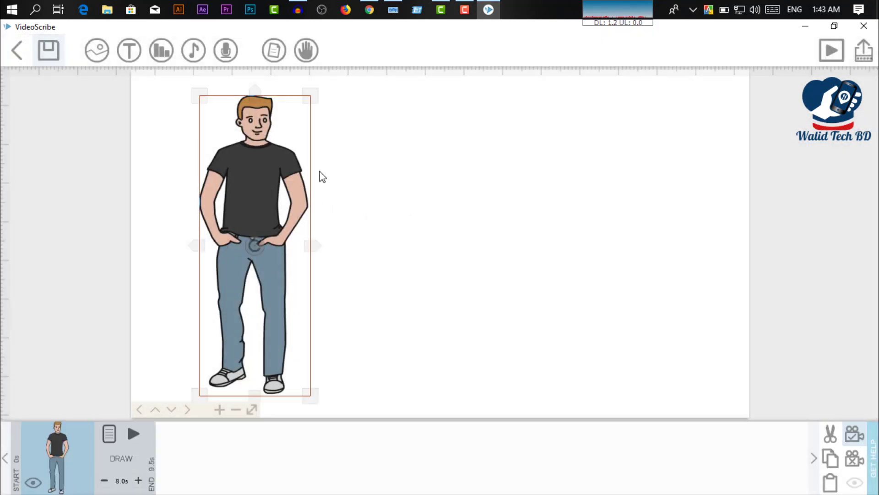
pyautogui.moveTo(266, 209); pyautogui.dragTo(258, 212)
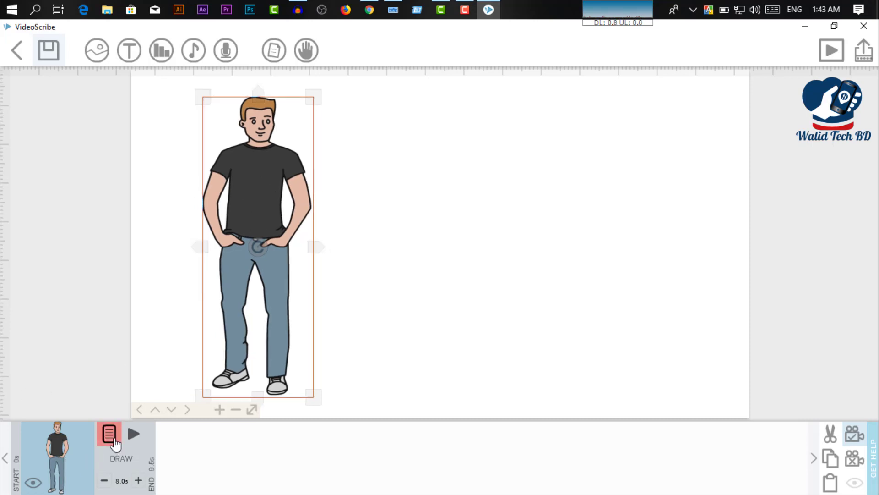
# Toggle the man's temporary visibility in edit mode several times, ending by showing all hidden elements.
pyautogui.click(40, 485)
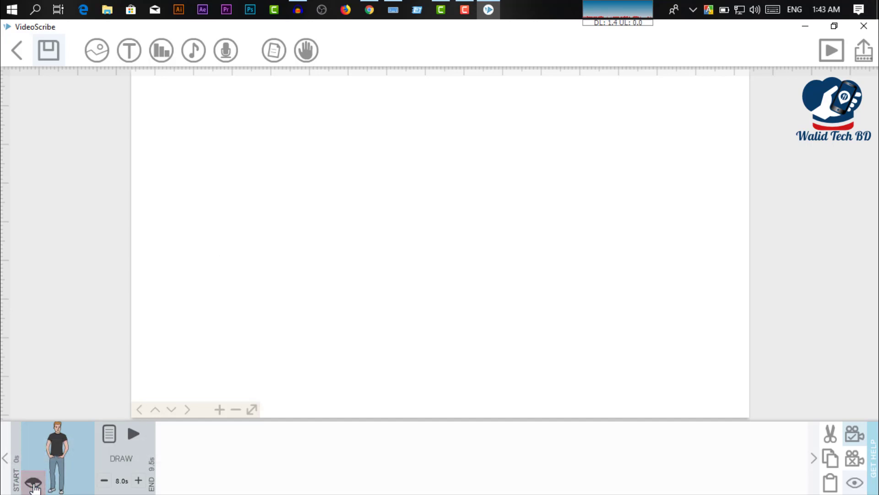
pyautogui.click(36, 486)
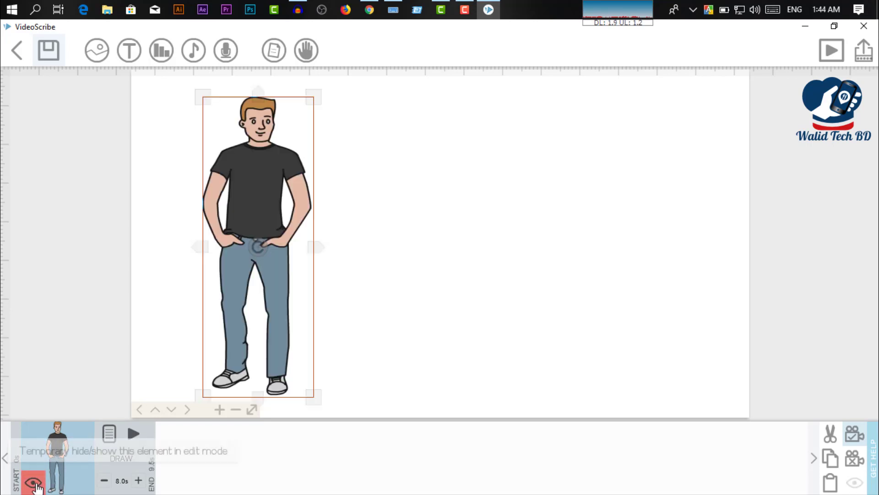
pyautogui.click(37, 486)
pyautogui.click(36, 486)
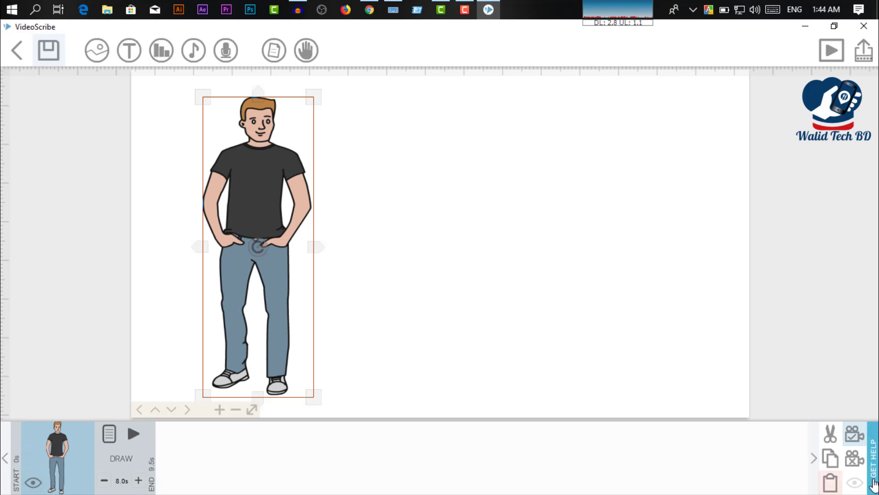
pyautogui.click(35, 484)
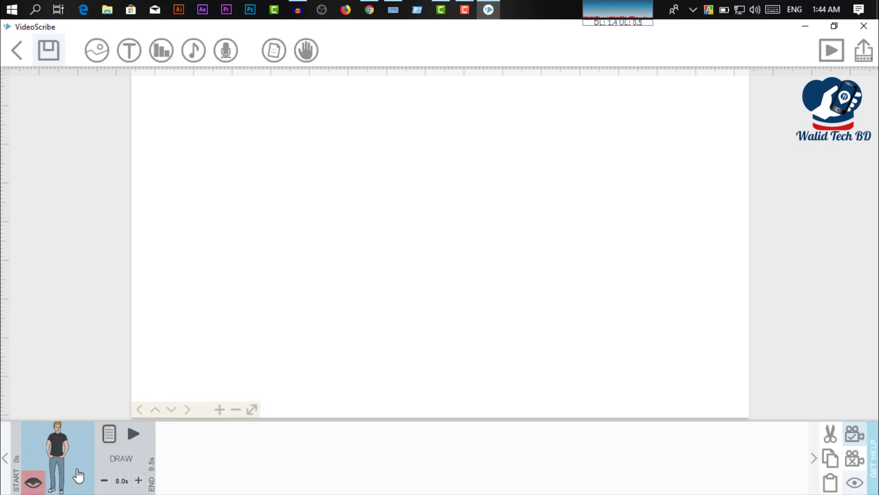
pyautogui.click(860, 492)
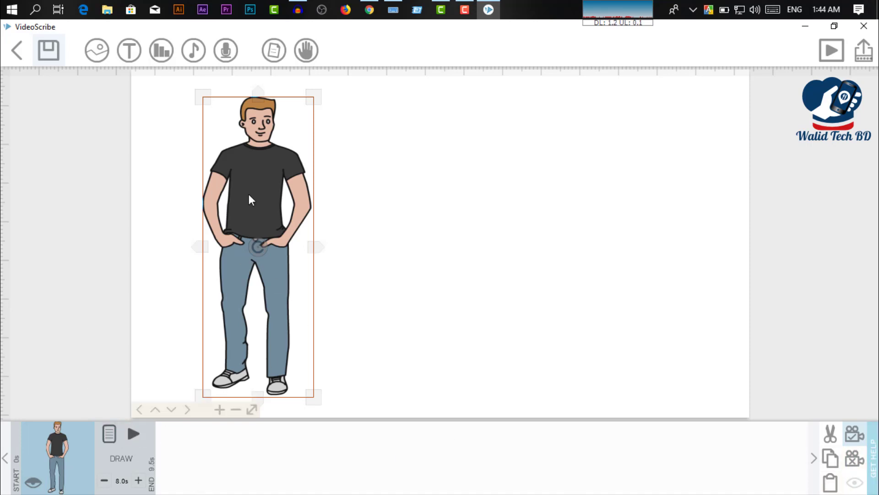
# Open the man's image properties and set the Animate time to 3.0 seconds.
pyautogui.doubleClick(258, 158)
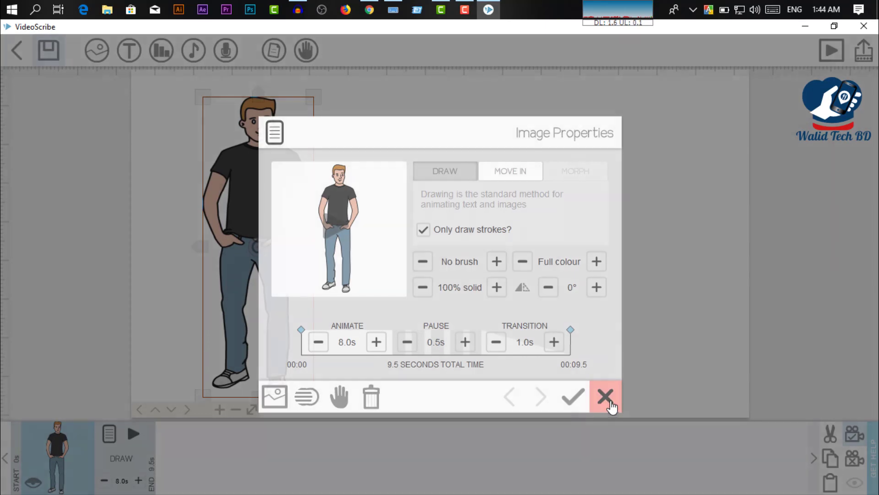
pyautogui.click(606, 397)
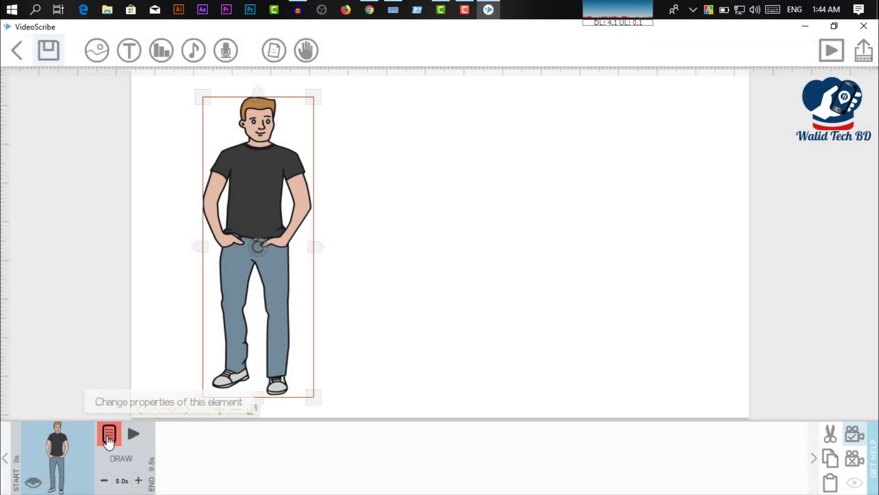
pyautogui.click(110, 435)
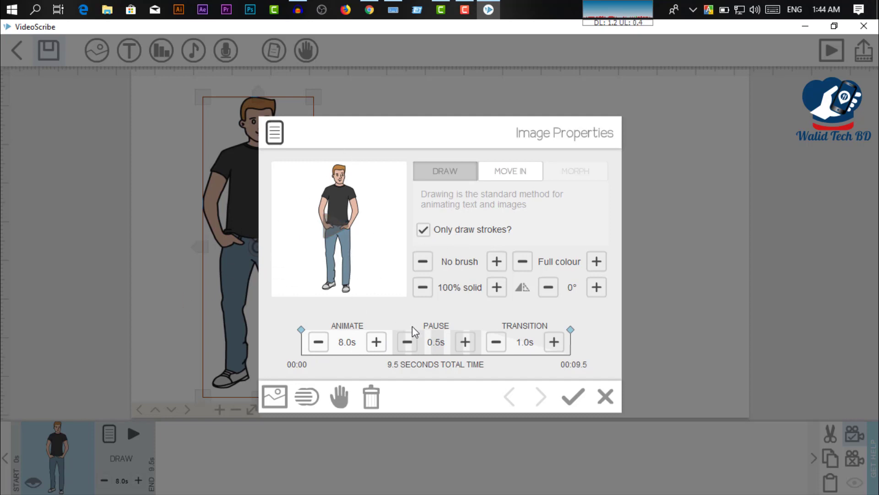
pyautogui.click(320, 344)
pyautogui.click(320, 344)
pyautogui.click(321, 345)
pyautogui.click(320, 345)
pyautogui.click(321, 344)
pyautogui.click(321, 346)
pyautogui.click(321, 346)
pyautogui.click(321, 347)
pyautogui.click(321, 346)
pyautogui.click(321, 346)
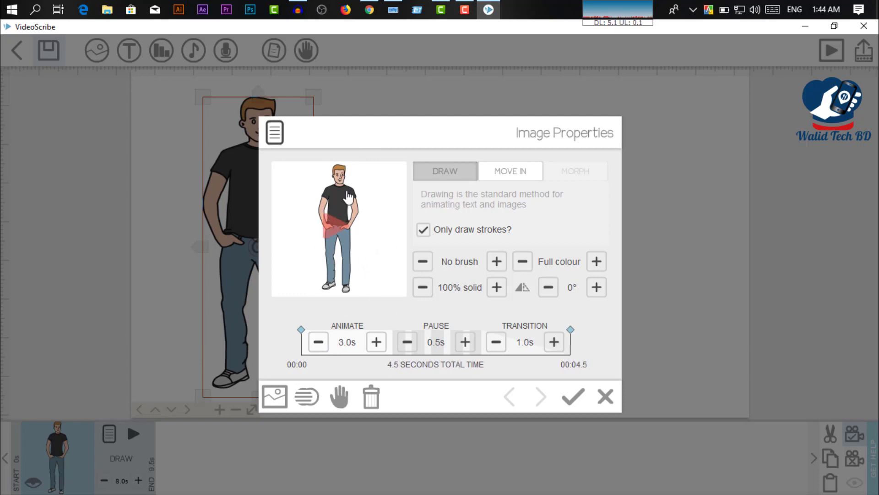
# Preview the man's drawing animation twice and set the Transition time to 0.5 seconds.
pyautogui.click(338, 231)
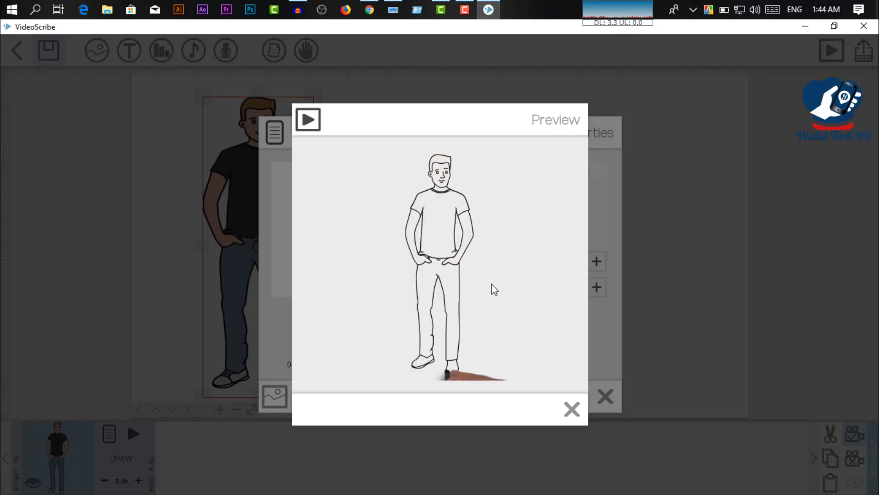
pyautogui.click(572, 408)
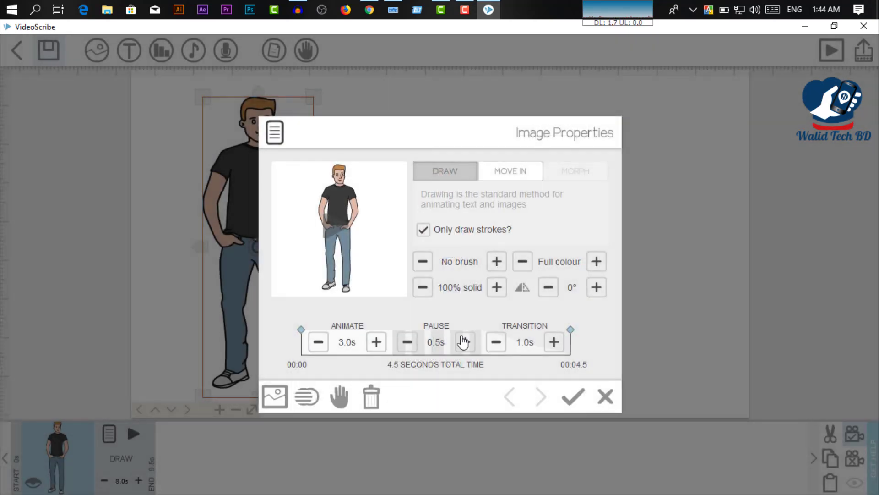
pyautogui.click(351, 232)
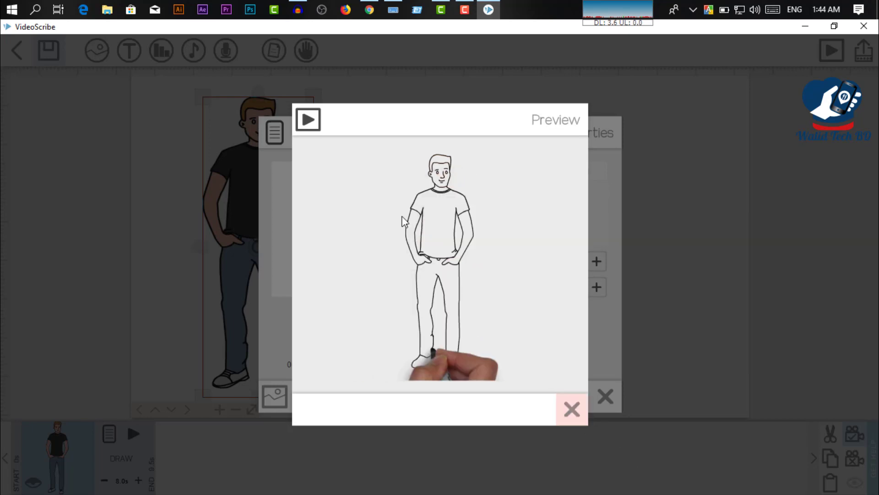
pyautogui.click(572, 409)
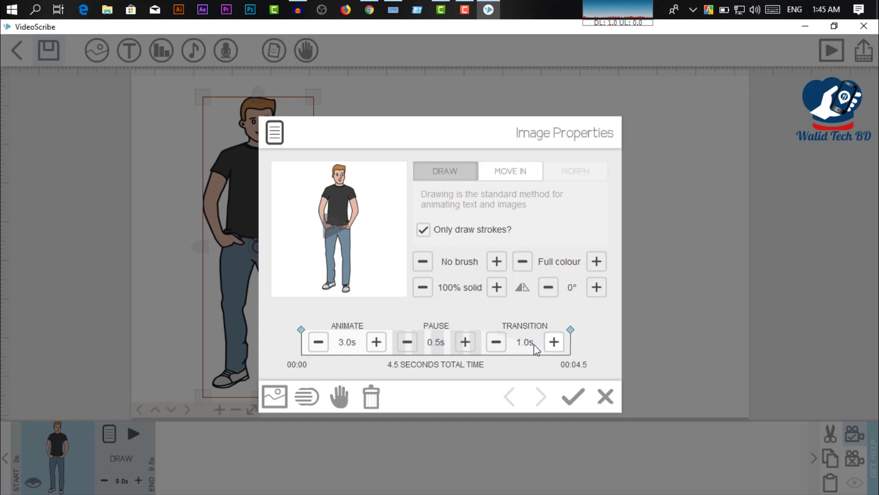
pyautogui.click(499, 343)
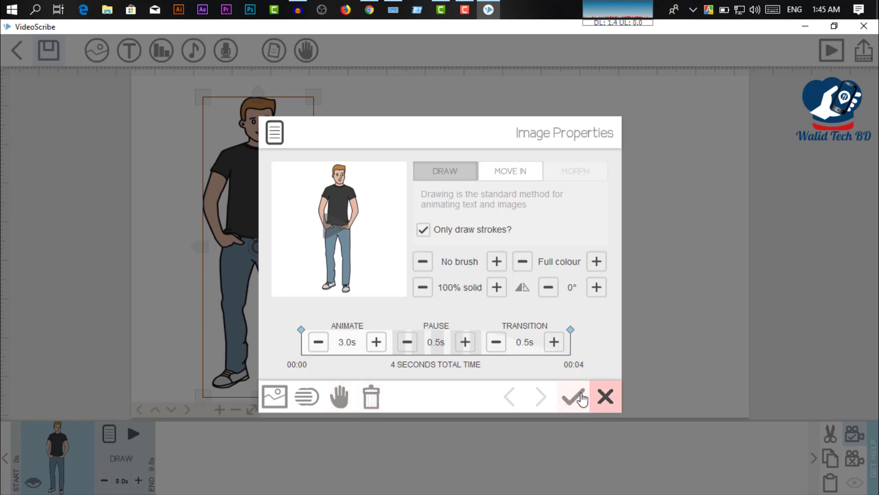
# Toggle the Only draw strokes option off and back on, and preview the man's drawing animation with it enabled.
pyautogui.click(441, 233)
pyautogui.click(423, 230)
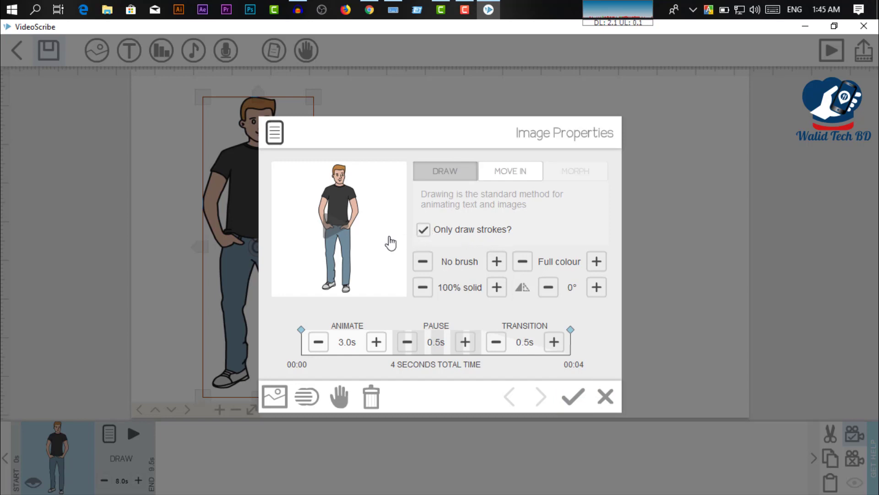
pyautogui.click(423, 230)
pyautogui.click(423, 231)
pyautogui.click(424, 231)
pyautogui.click(424, 230)
pyautogui.click(334, 232)
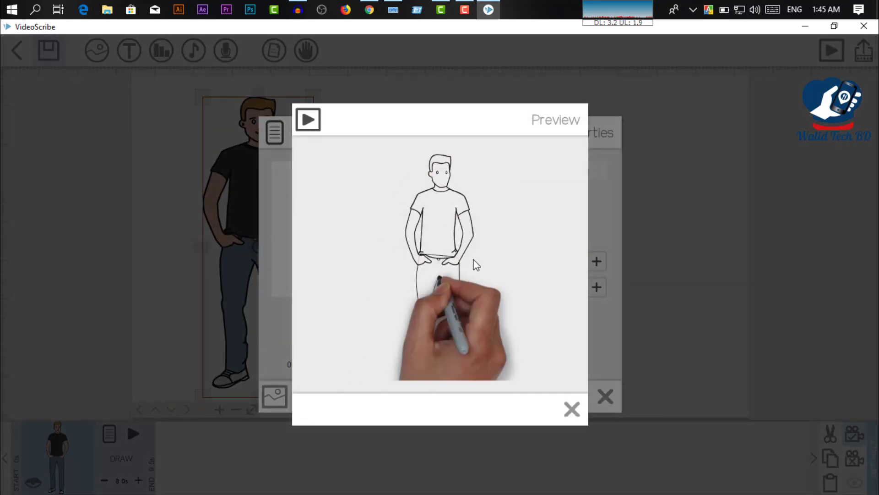
pyautogui.click(568, 408)
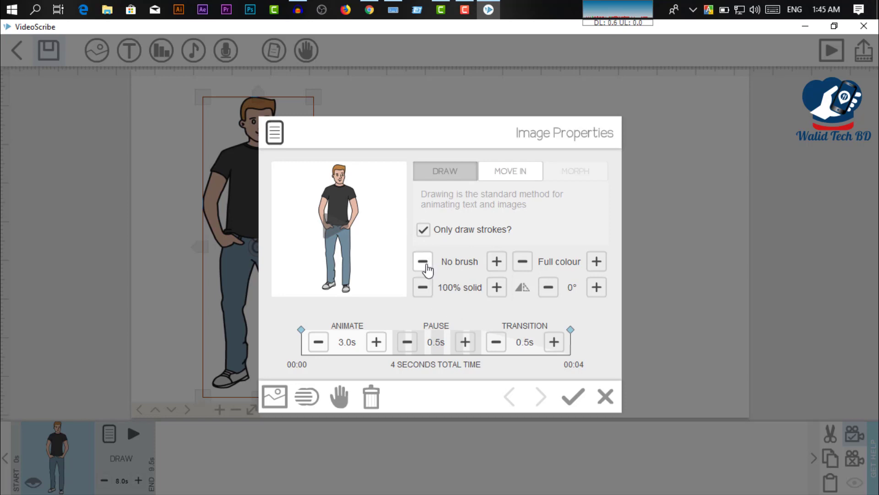
# Cycle the man's colour style through Outline, Greyscale and Silhouette back to Full colour, previewing the Outline version's drawing animation.
pyautogui.click(497, 262)
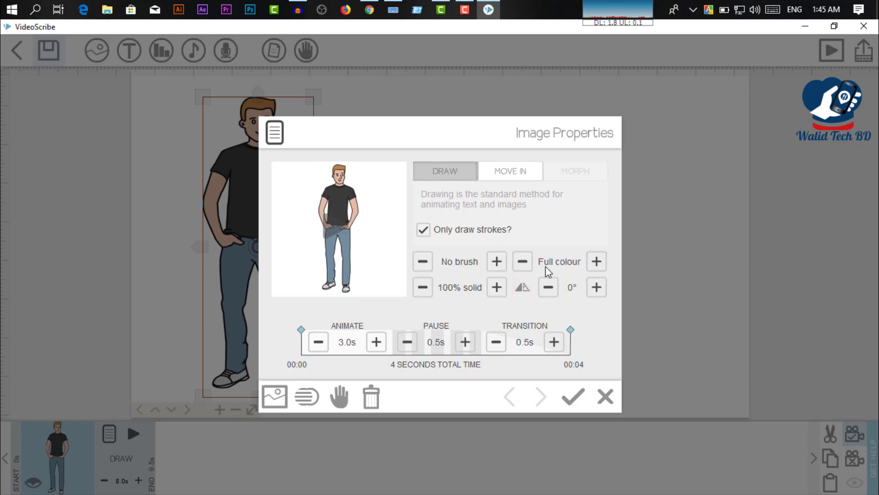
pyautogui.click(597, 261)
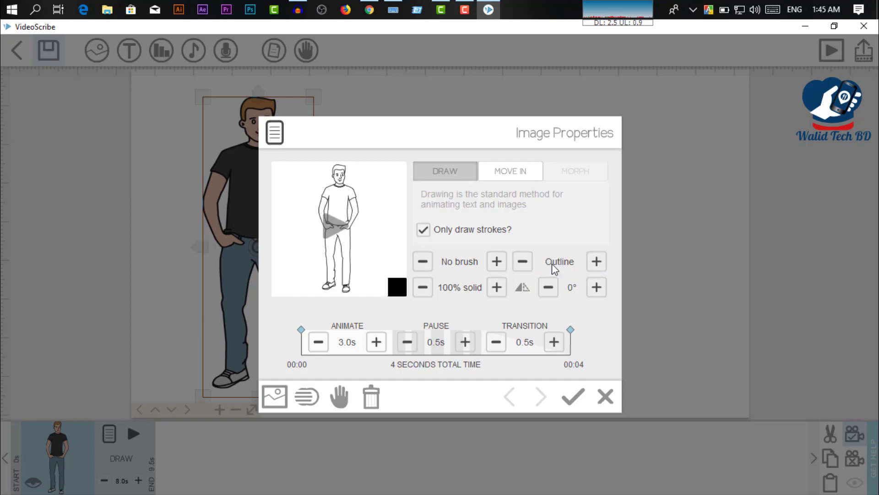
pyautogui.click(335, 225)
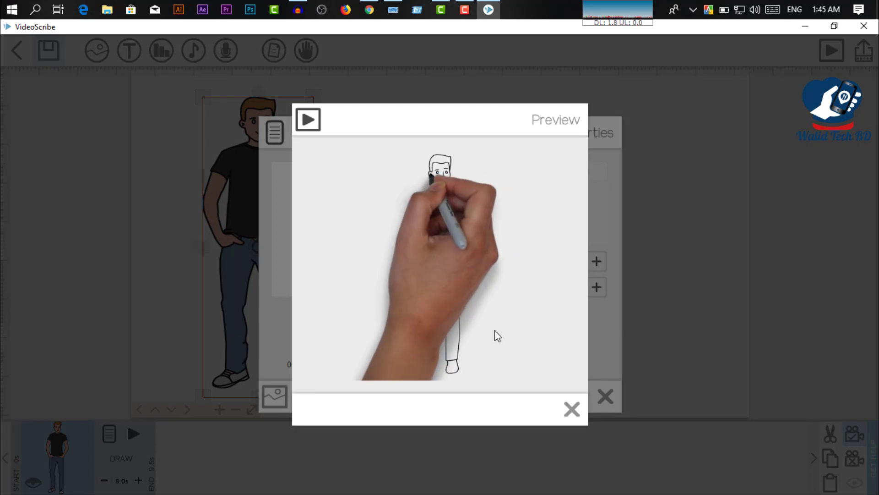
pyautogui.click(572, 409)
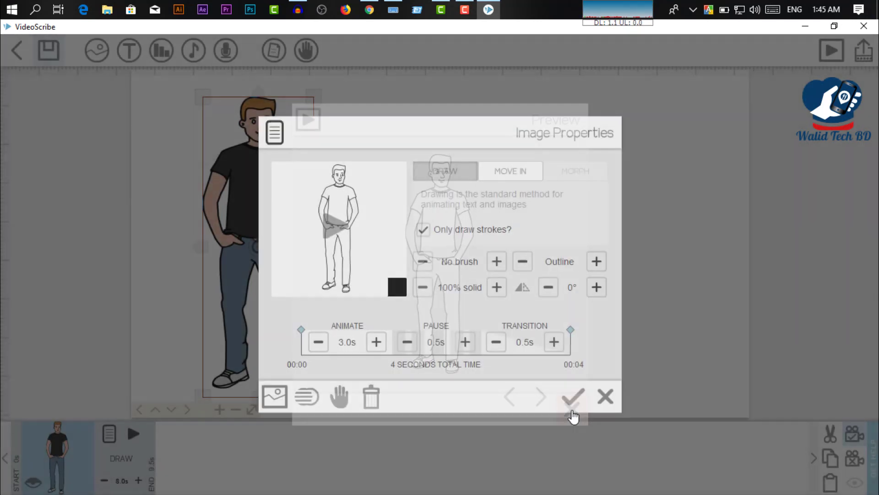
pyautogui.click(596, 262)
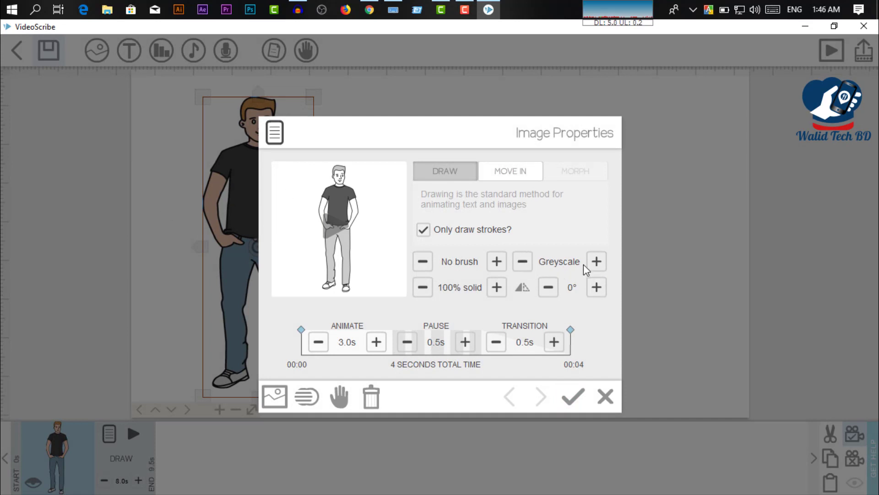
pyautogui.click(595, 262)
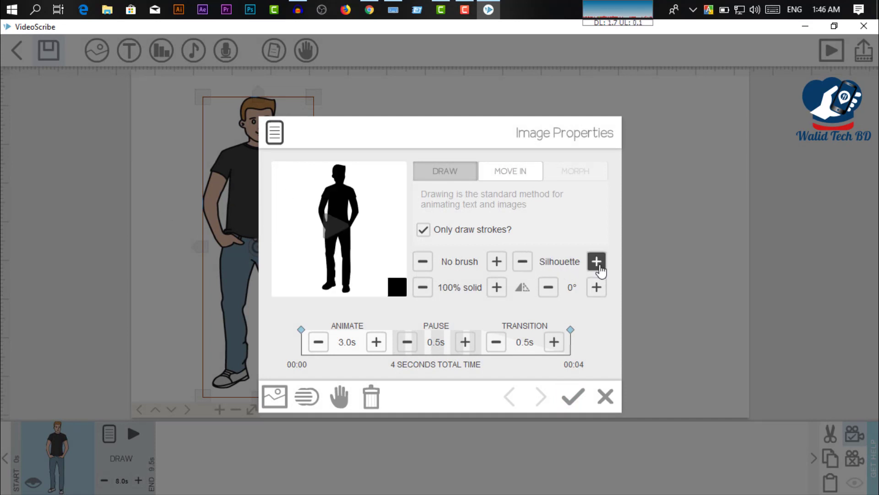
pyautogui.click(597, 263)
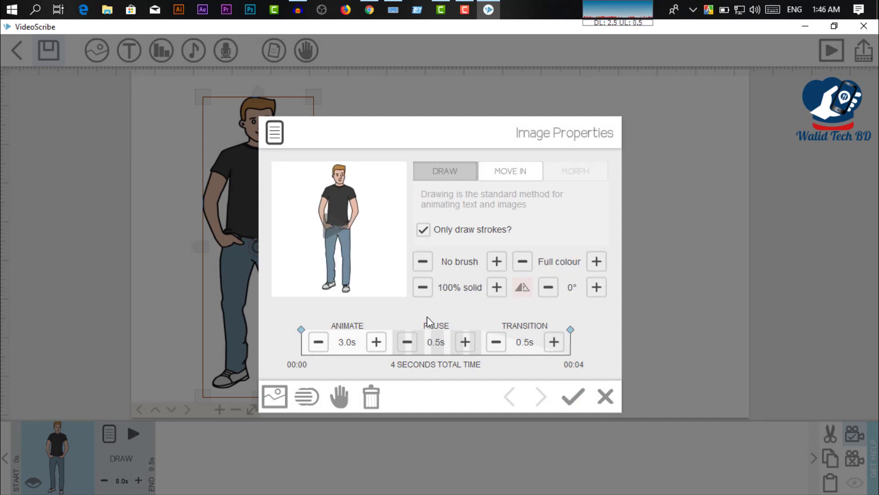
# Lower the man's opacity to 95% and restore it to 100%, and cycle his flip setting back to the original orientation.
pyautogui.click(426, 288)
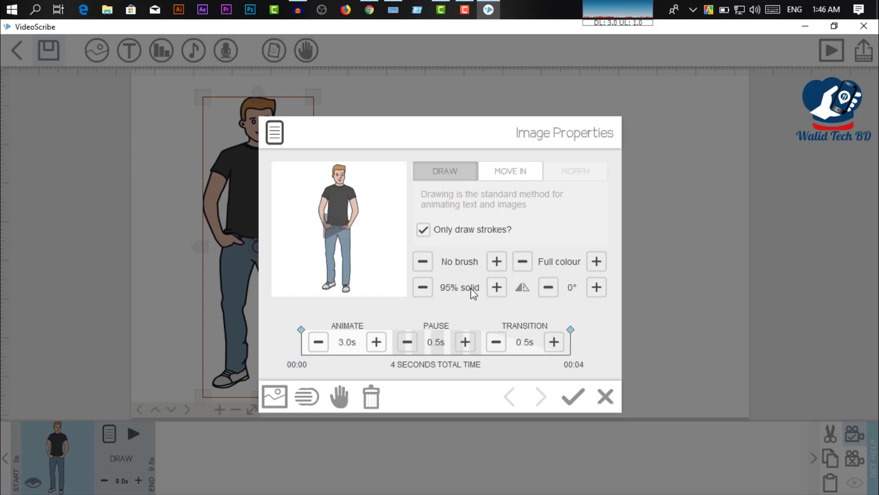
pyautogui.click(497, 288)
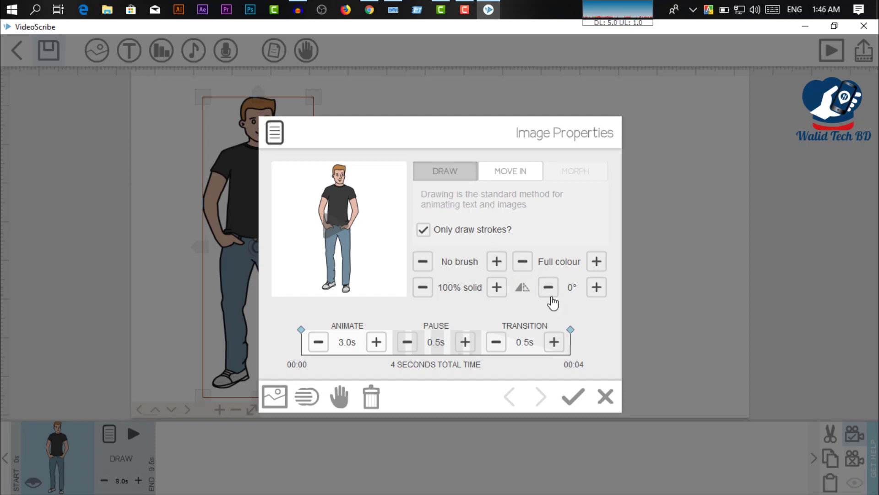
pyautogui.click(522, 288)
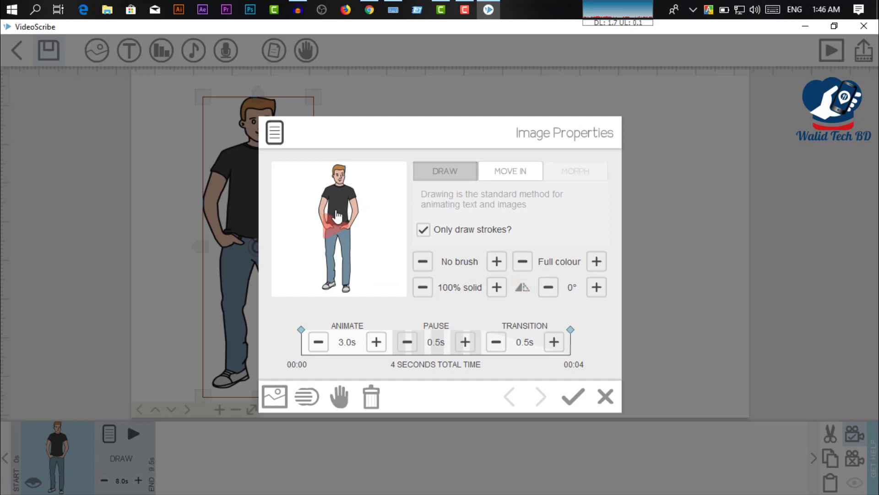
pyautogui.click(523, 288)
pyautogui.click(525, 291)
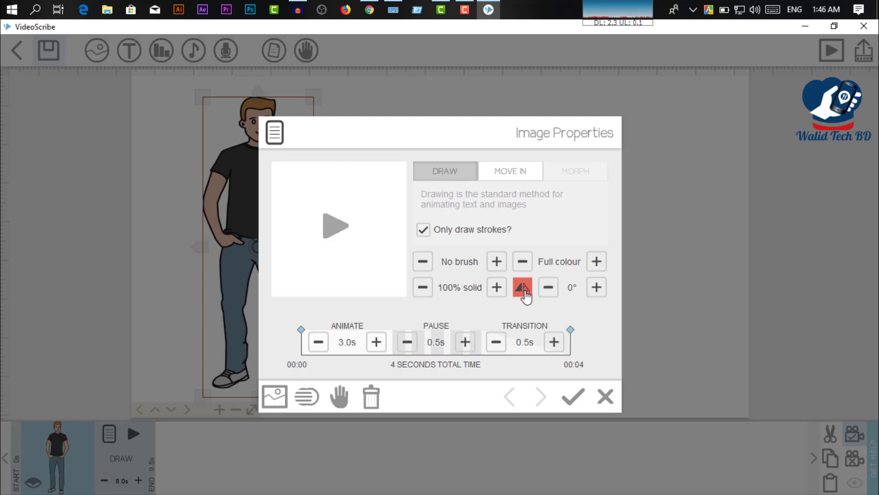
pyautogui.click(525, 290)
pyautogui.click(523, 298)
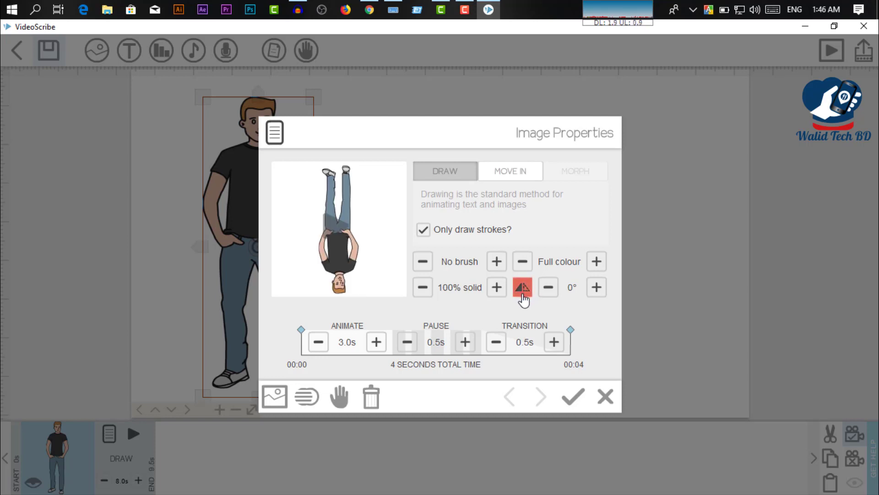
pyautogui.click(523, 293)
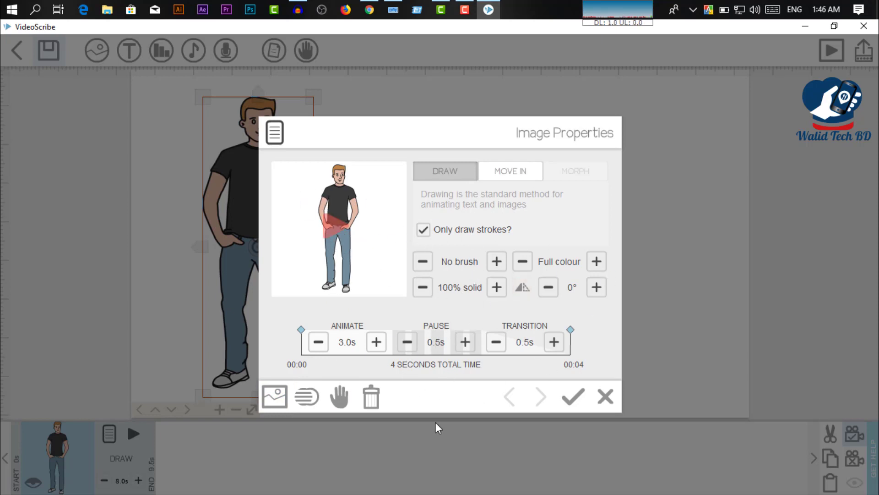
# Examine the replacement image choices and the filter options for the man without making any change.
pyautogui.click(276, 395)
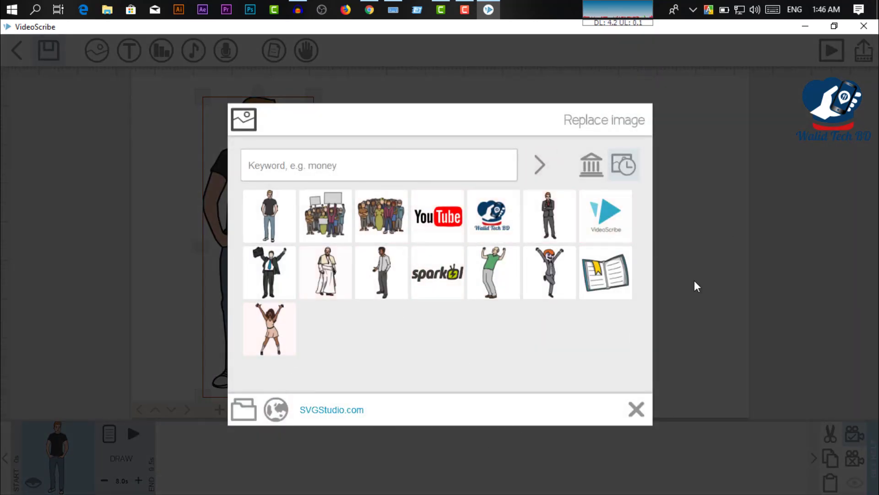
pyautogui.click(639, 417)
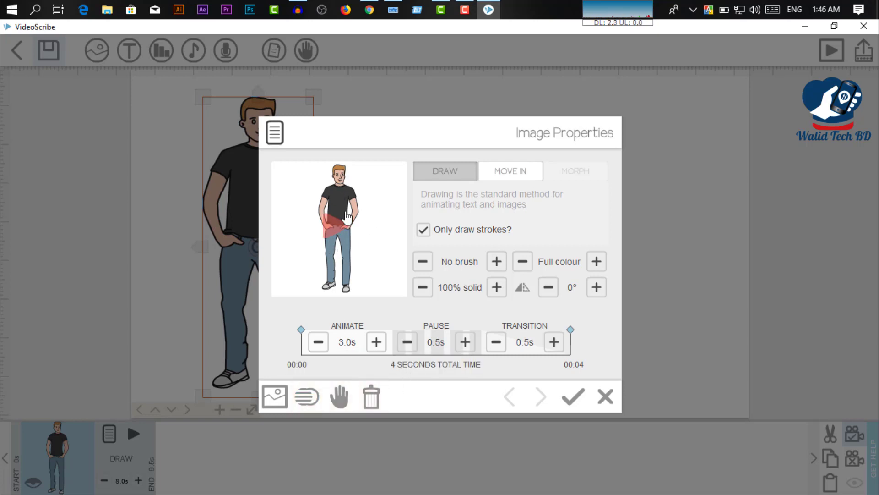
pyautogui.click(307, 397)
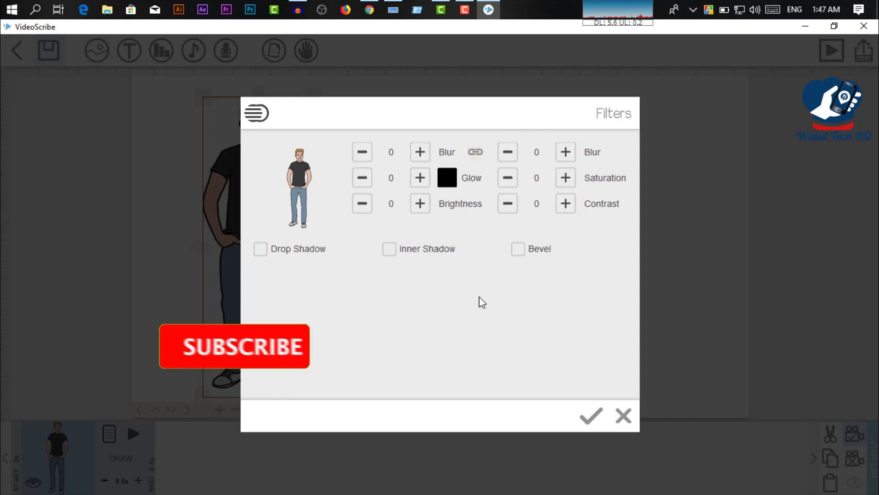
pyautogui.click(590, 416)
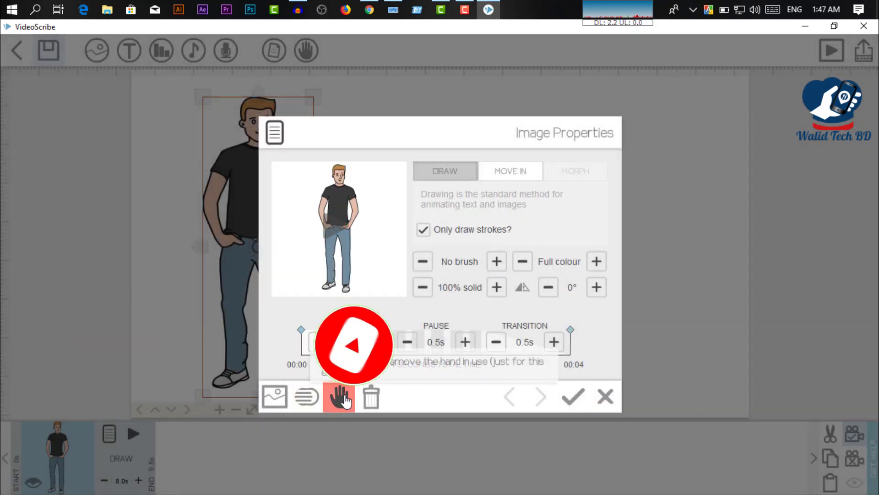
# Preview the man's drawing animation, assign the second hand in the collection to him, and preview the animation with it.
pyautogui.click(330, 260)
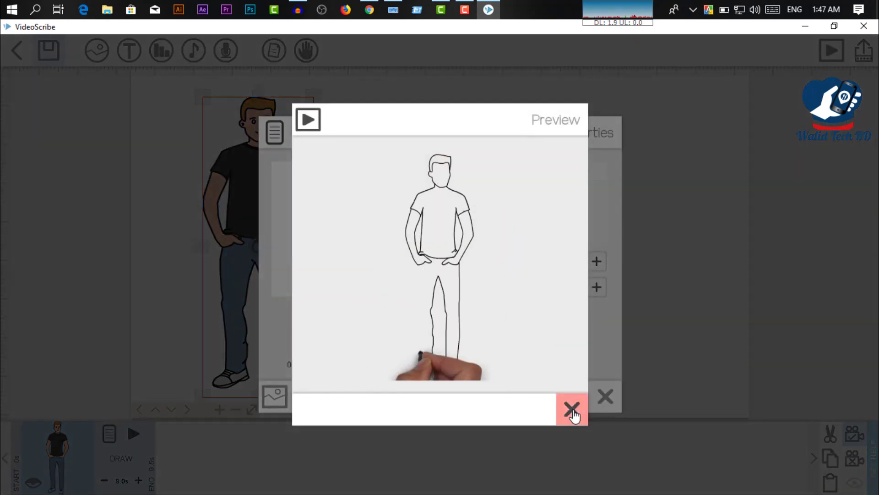
pyautogui.click(572, 409)
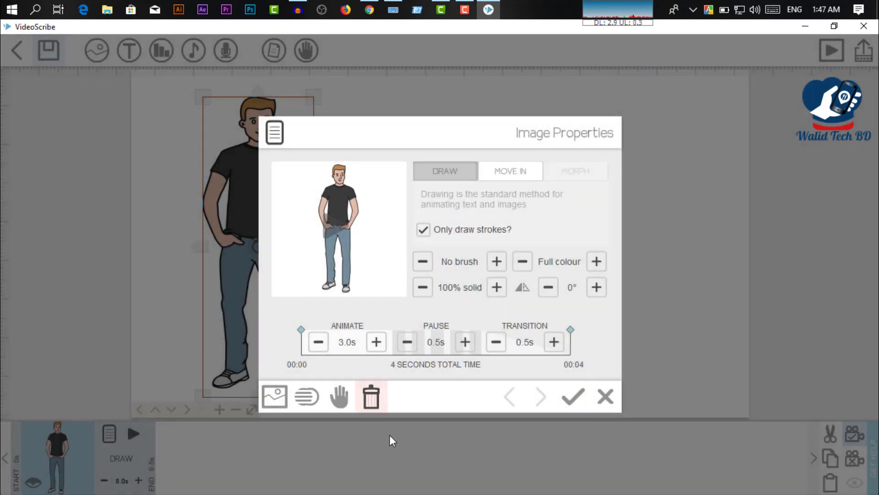
pyautogui.click(340, 397)
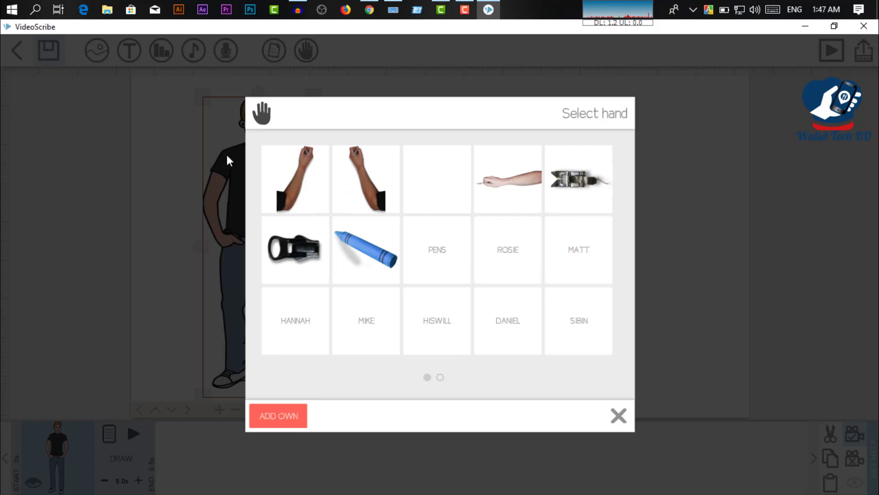
pyautogui.click(369, 176)
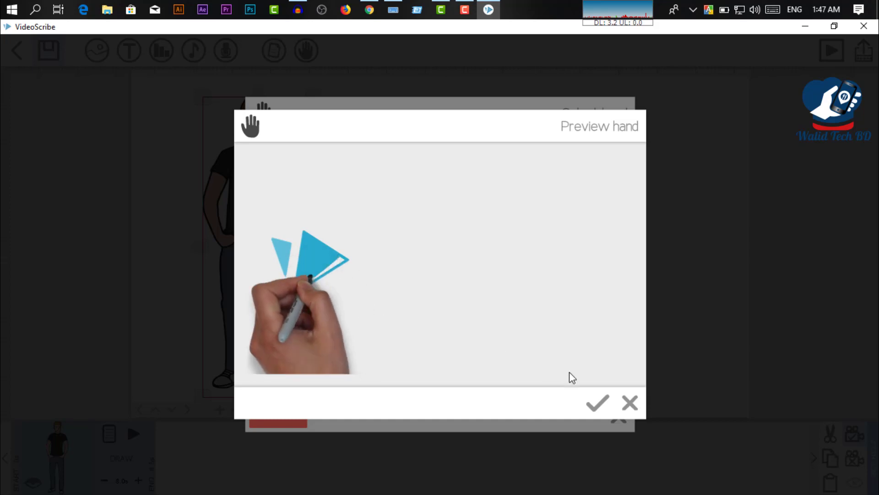
pyautogui.click(597, 402)
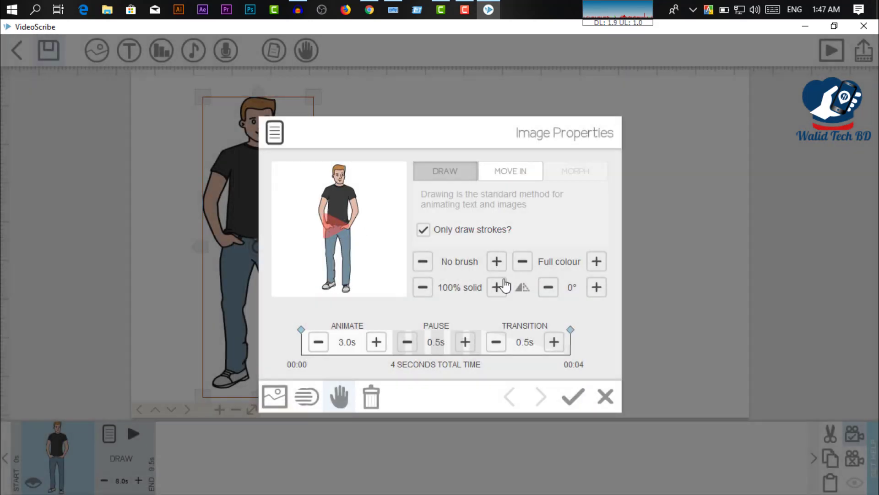
pyautogui.click(339, 231)
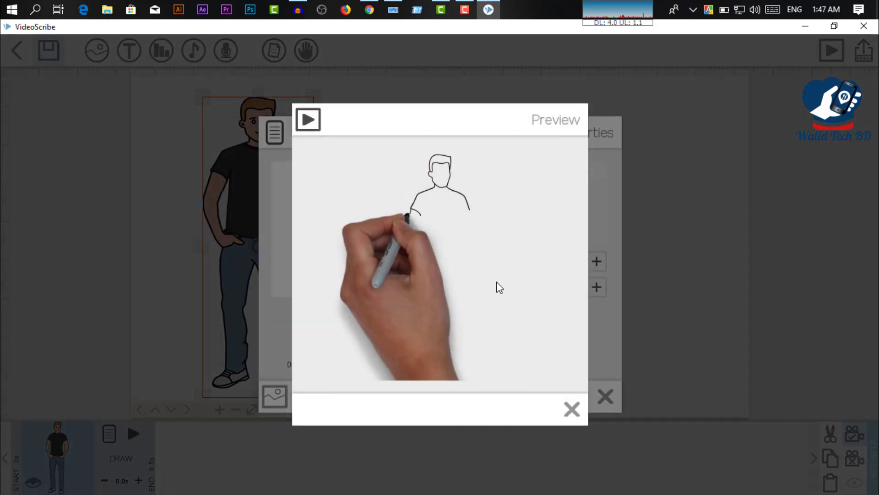
pyautogui.click(572, 409)
# Replace the man's drawing hand with the first hand in the collection and apply the image properties.
pyautogui.click(339, 397)
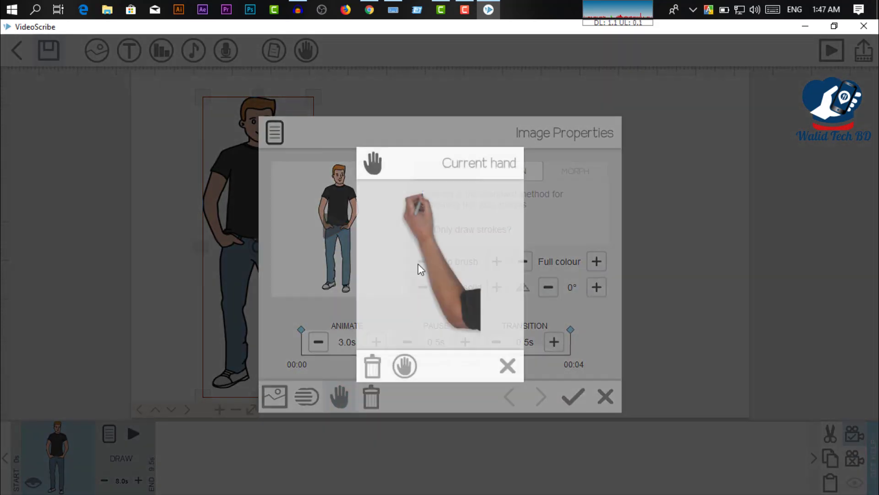
pyautogui.click(406, 366)
pyautogui.click(308, 192)
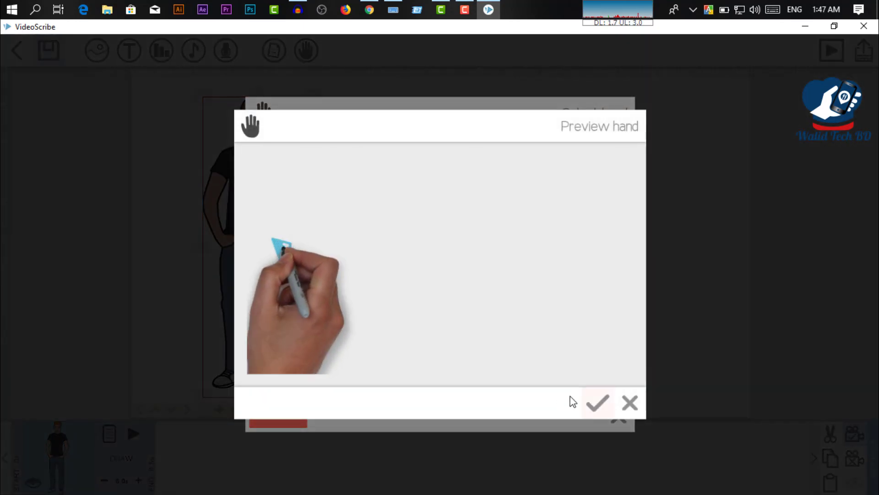
pyautogui.click(596, 406)
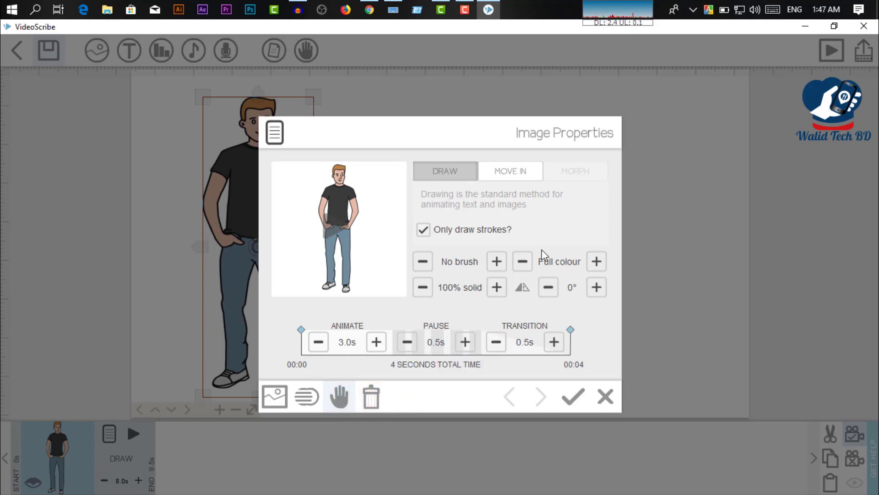
pyautogui.click(571, 398)
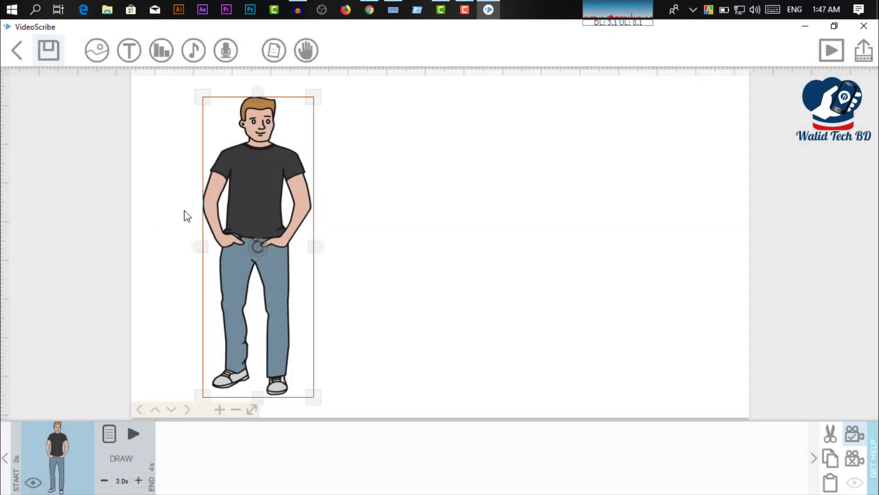
pyautogui.click(386, 181)
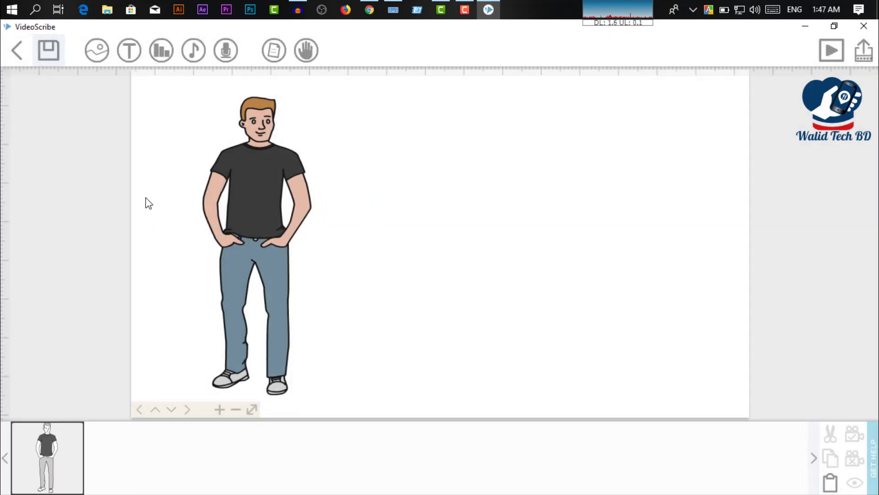
pyautogui.click(309, 221)
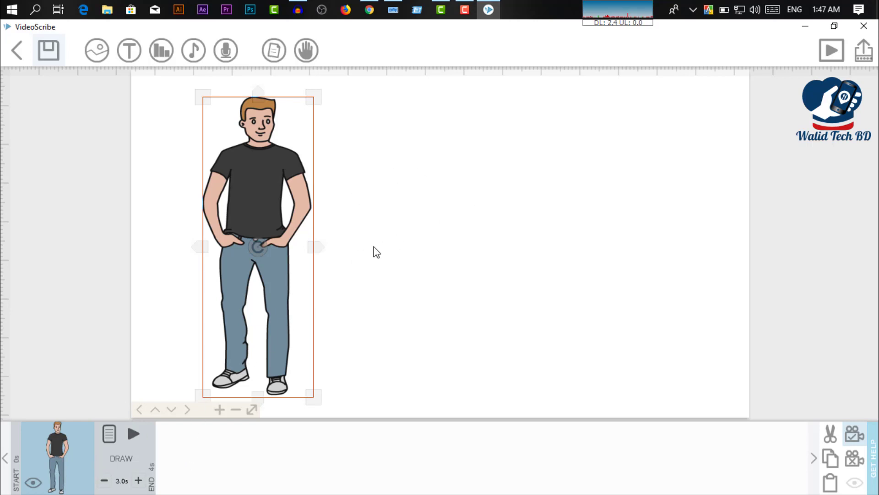
pyautogui.click(414, 179)
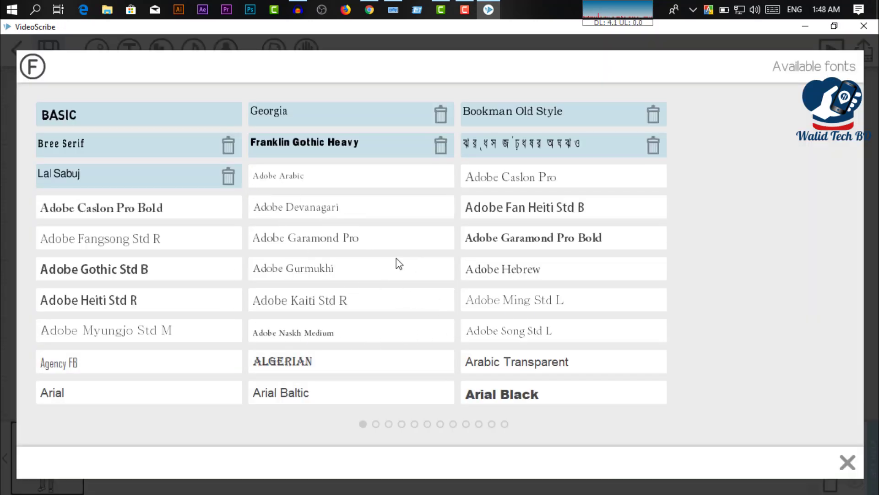
# Browse the available fonts for the new text and import Bree Serif with basic characters only.
pyautogui.scroll(-1, 442, 330)
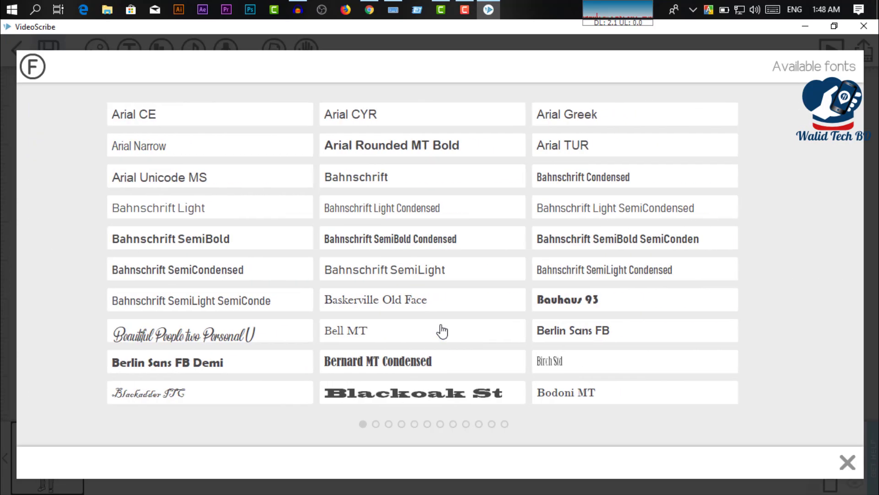
pyautogui.scroll(1, 442, 330)
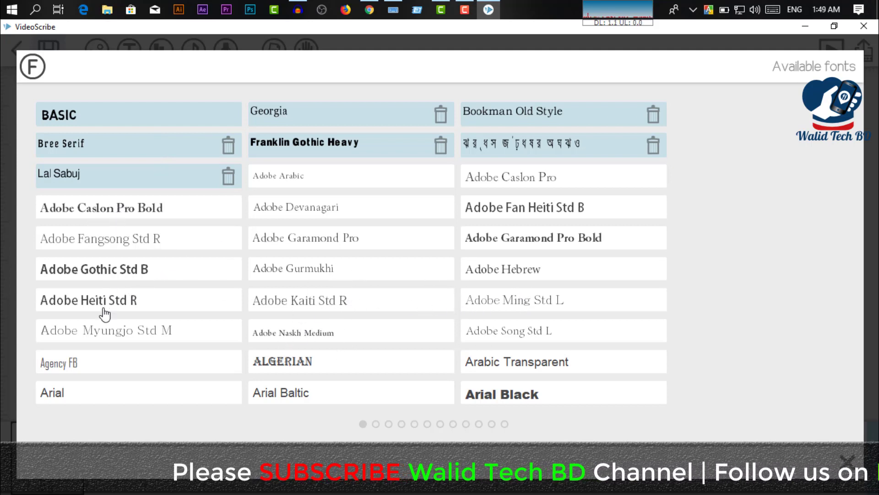
pyautogui.scroll(-1, 526, 351)
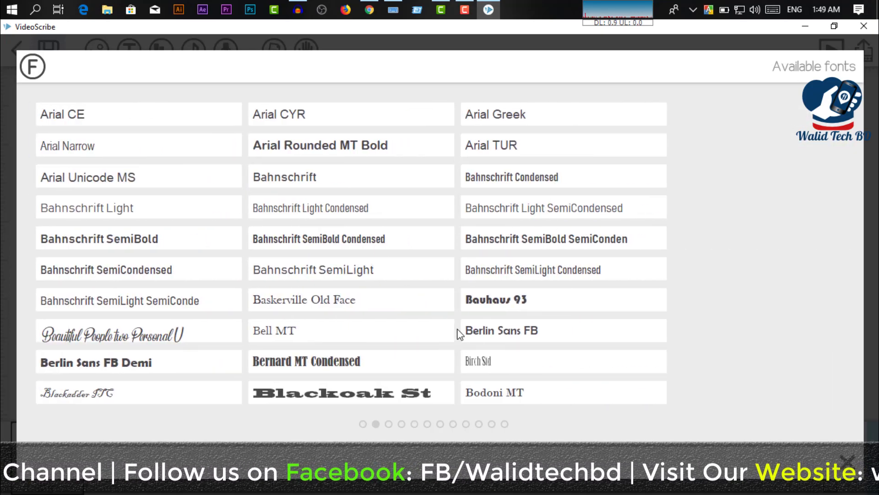
pyautogui.scroll(-1, 504, 275)
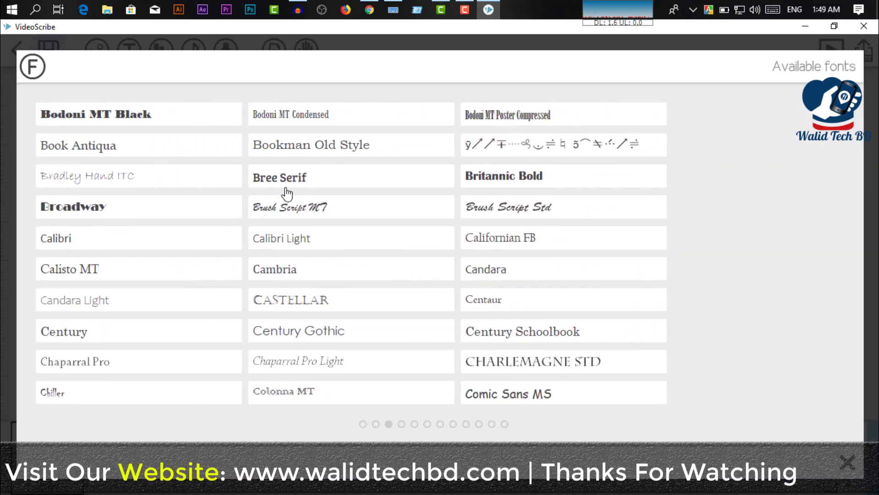
pyautogui.click(341, 184)
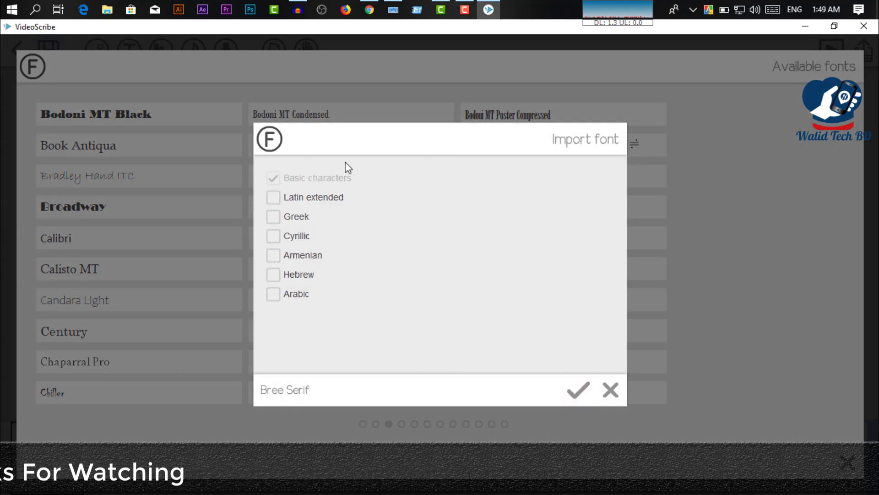
pyautogui.click(567, 390)
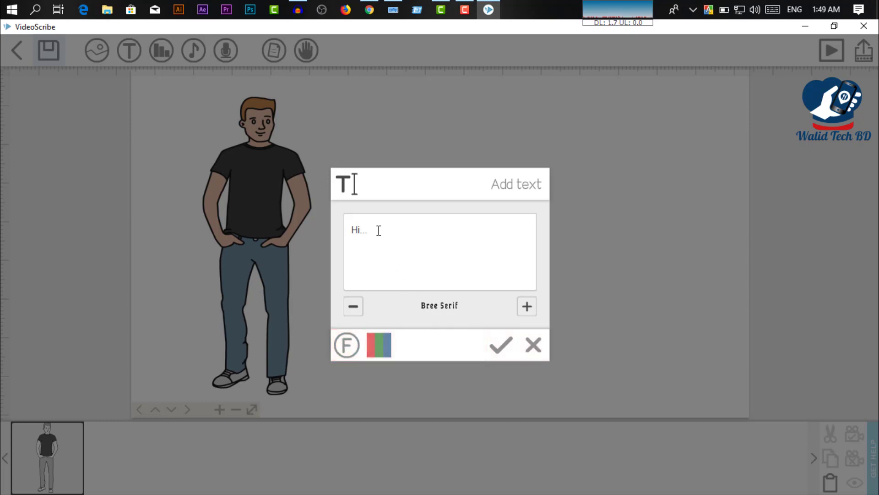
# Add the text "Hi..." in Bree Serif, enlarge it and place it beside the man's upper body.
pyautogui.click(499, 352)
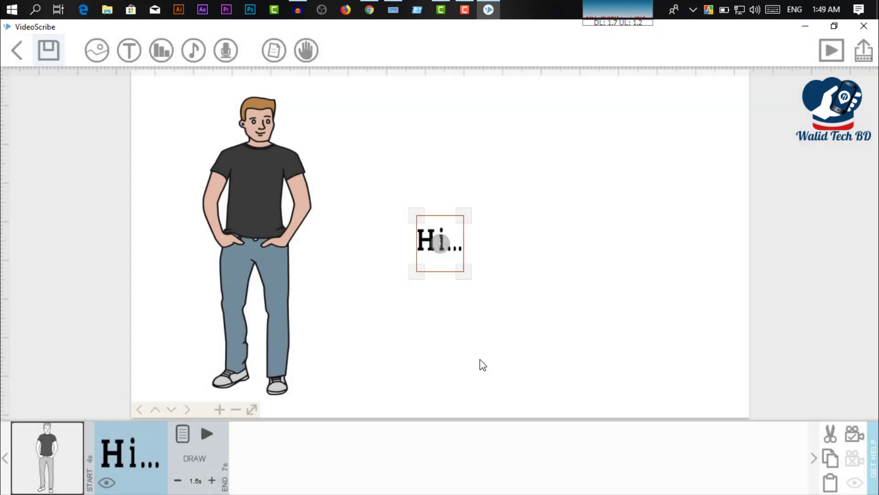
pyautogui.moveTo(470, 275); pyautogui.dragTo(508, 324)
pyautogui.moveTo(440, 178); pyautogui.dragTo(466, 163)
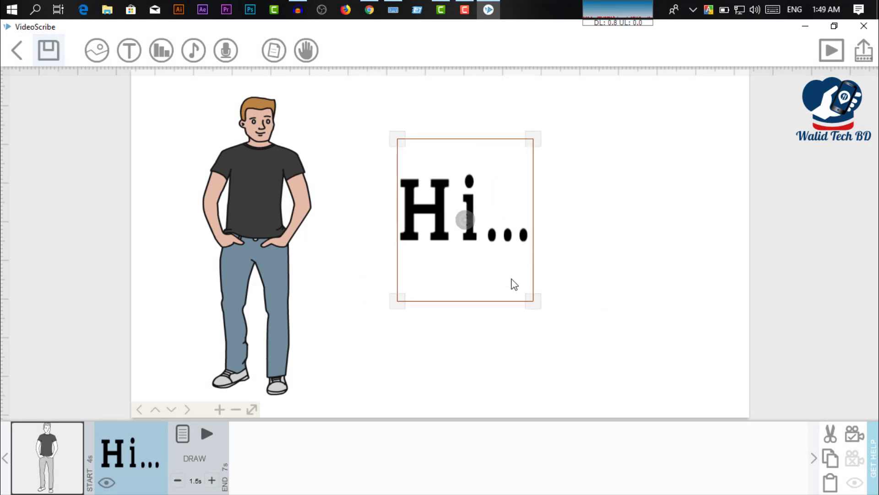
# Change the "Hi..." text's font to Georgia, apply the text properties and resize the text on the canvas.
pyautogui.click(182, 434)
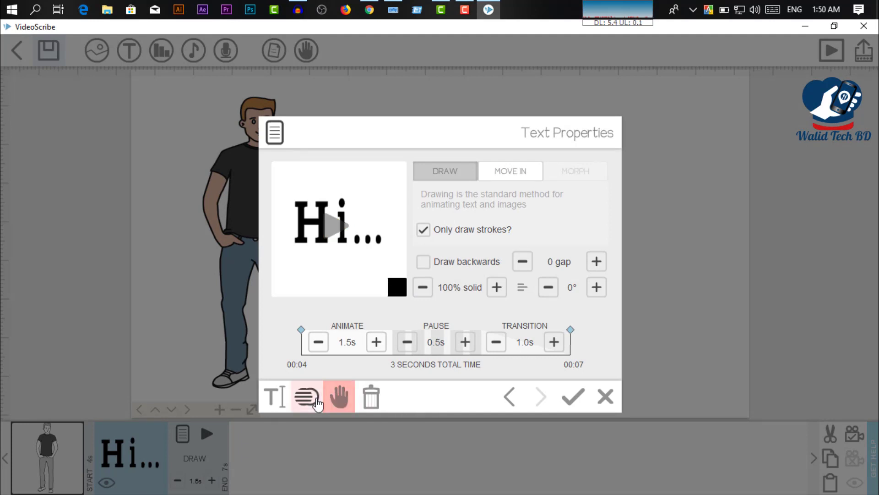
pyautogui.click(273, 396)
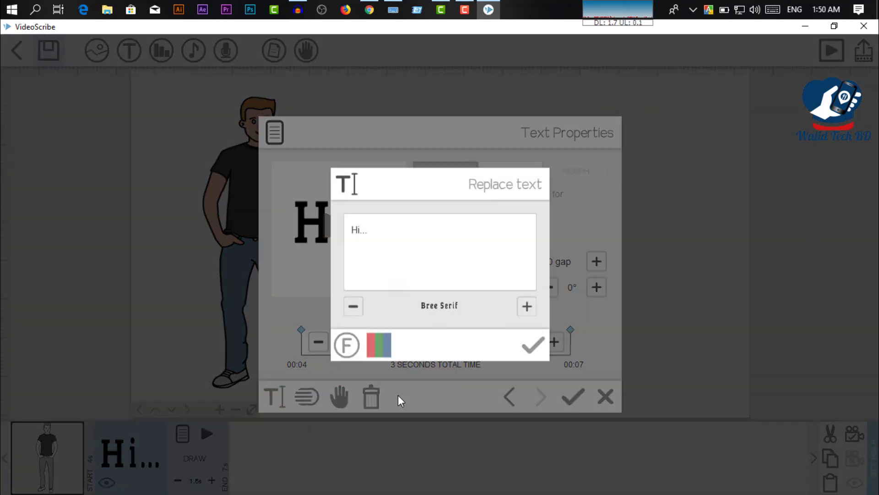
pyautogui.click(346, 342)
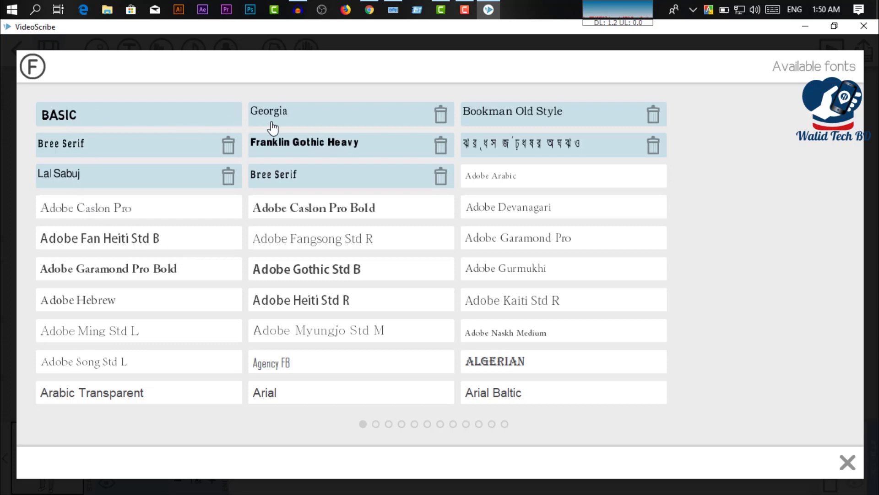
pyautogui.click(291, 123)
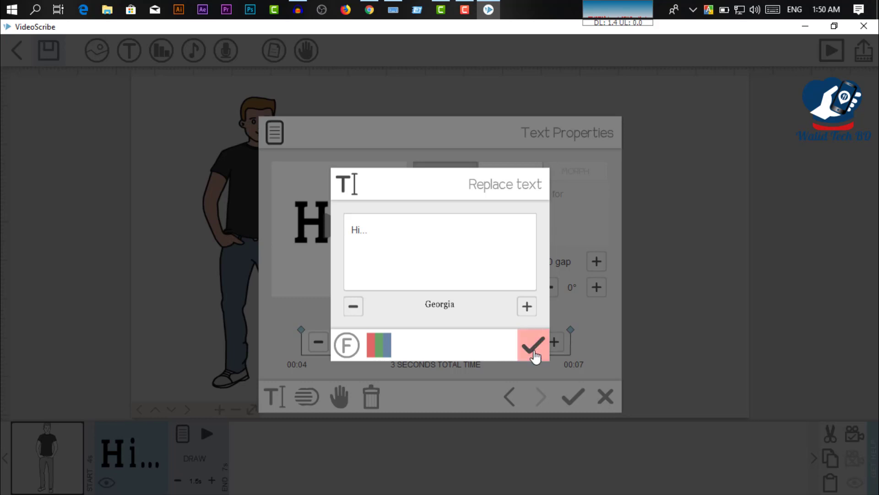
pyautogui.click(529, 353)
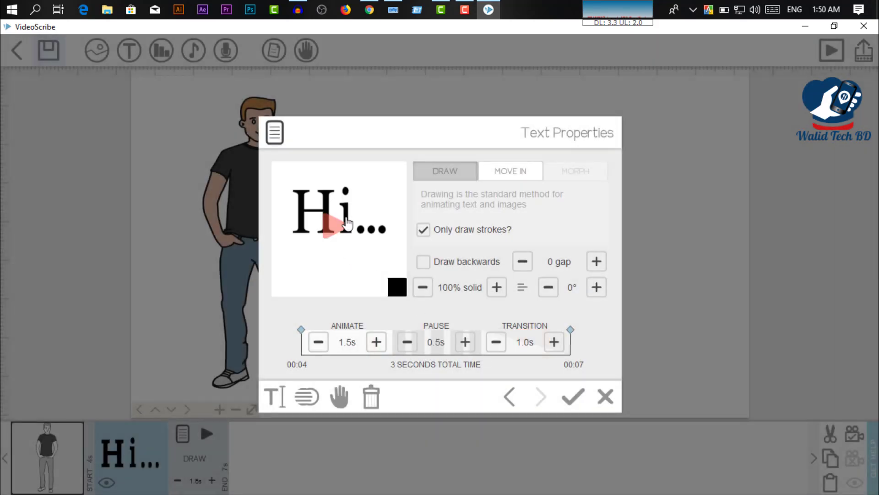
pyautogui.click(573, 396)
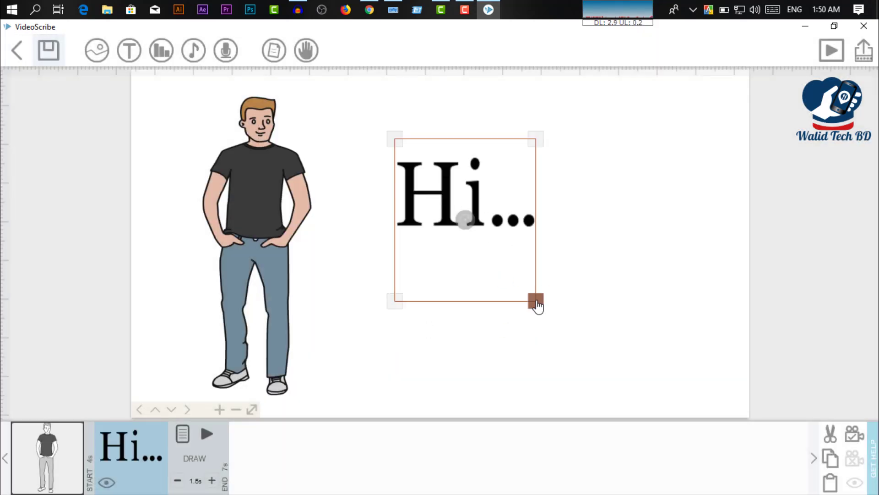
pyautogui.moveTo(539, 306); pyautogui.dragTo(603, 319)
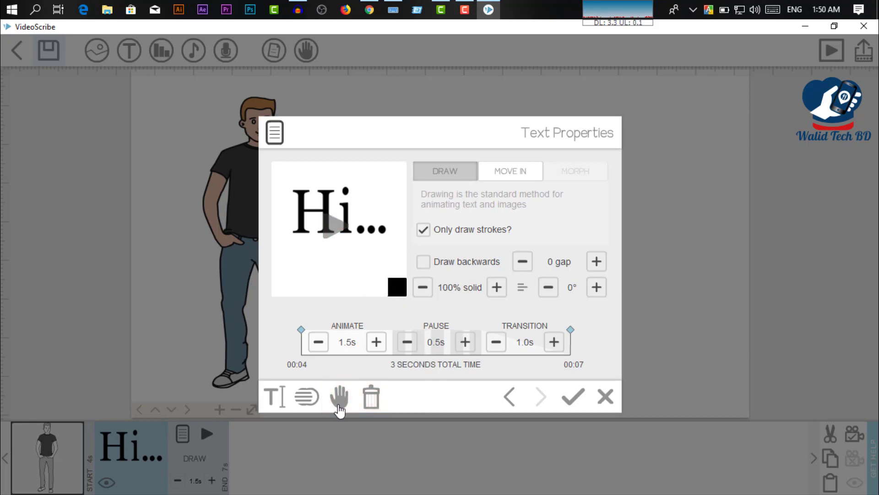
# Recolour the "Hi..." text bright red and change its font to BASIC.
pyautogui.click(280, 396)
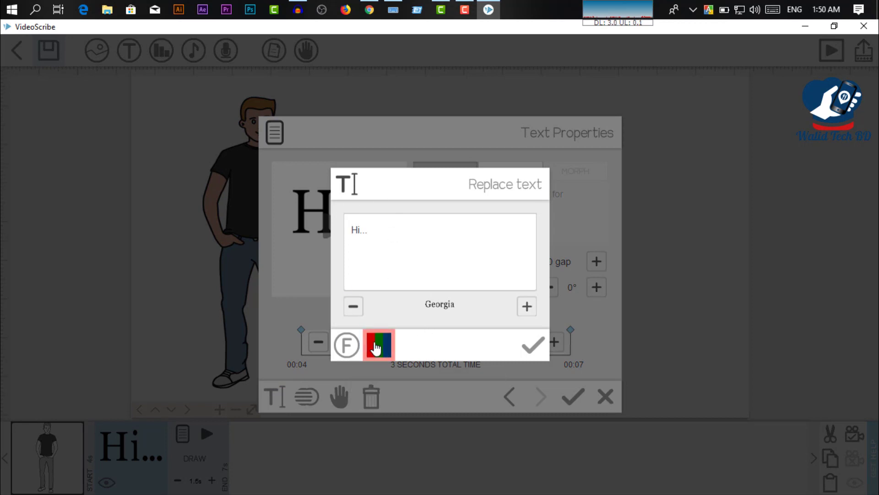
pyautogui.click(376, 349)
pyautogui.click(387, 198)
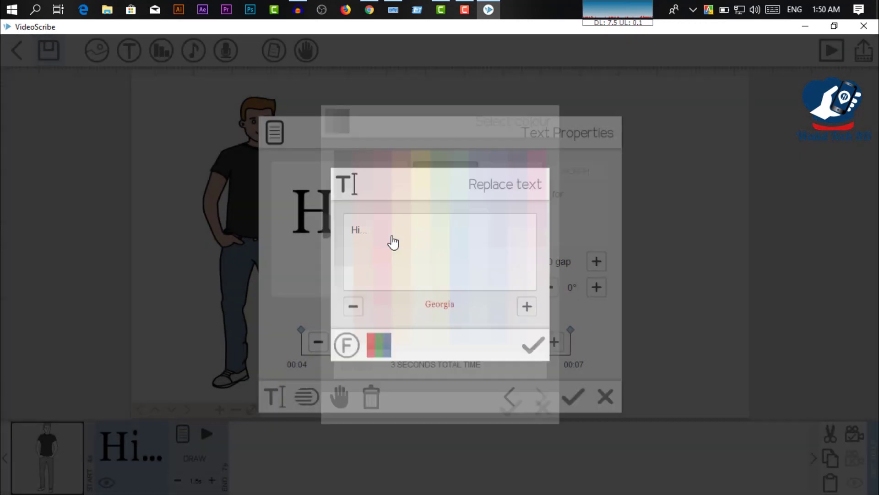
pyautogui.click(384, 351)
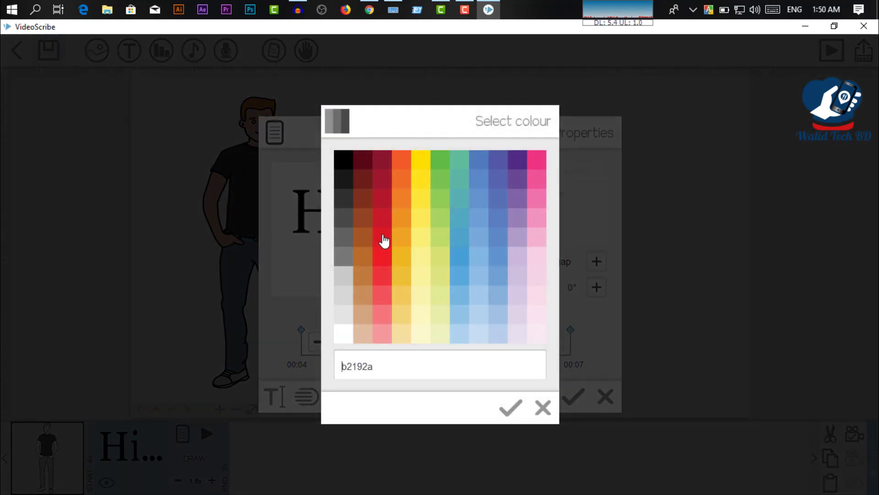
pyautogui.click(385, 220)
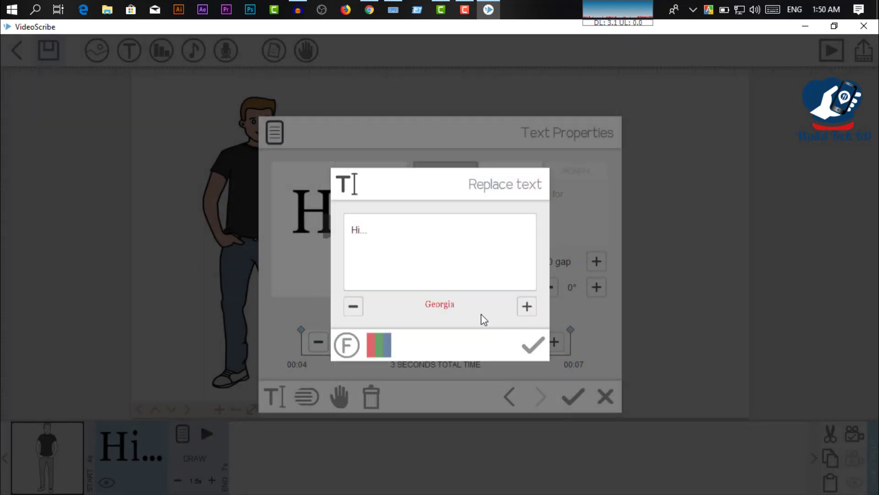
pyautogui.click(354, 313)
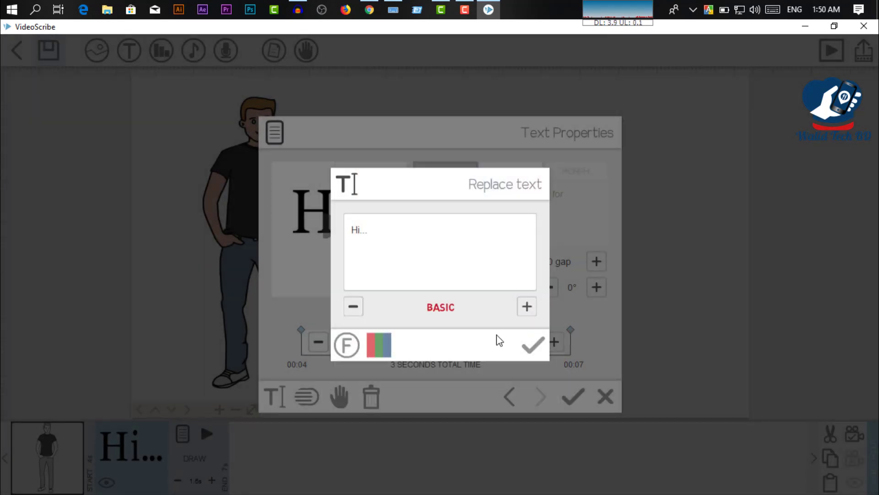
pyautogui.click(533, 354)
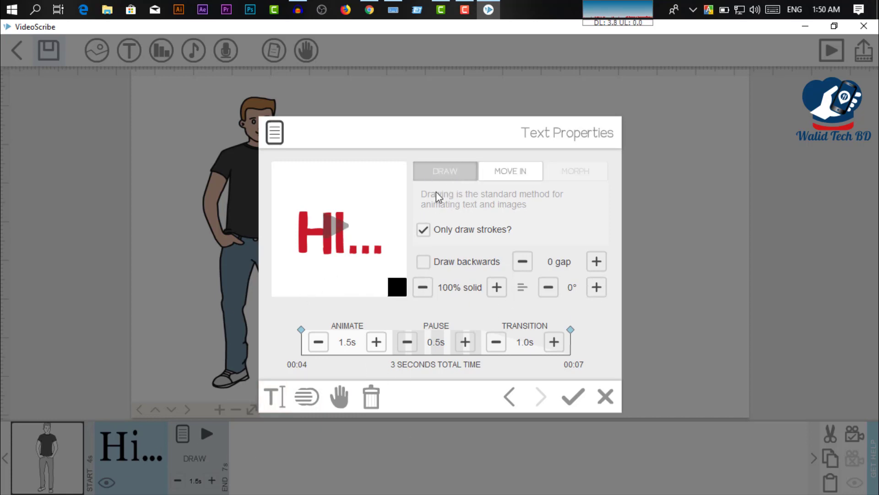
# Keep the text's animation on Draw after viewing Move In, set its transition to 0.5 s and apply the text properties.
pyautogui.click(515, 179)
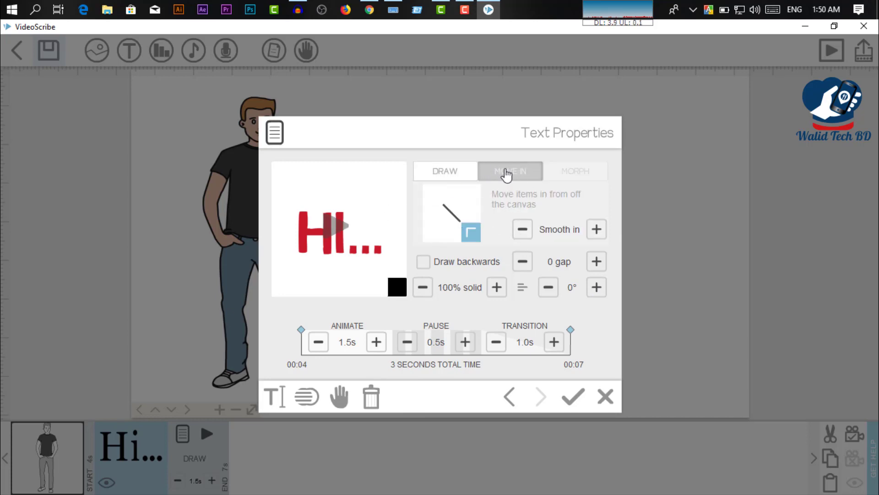
pyautogui.click(456, 182)
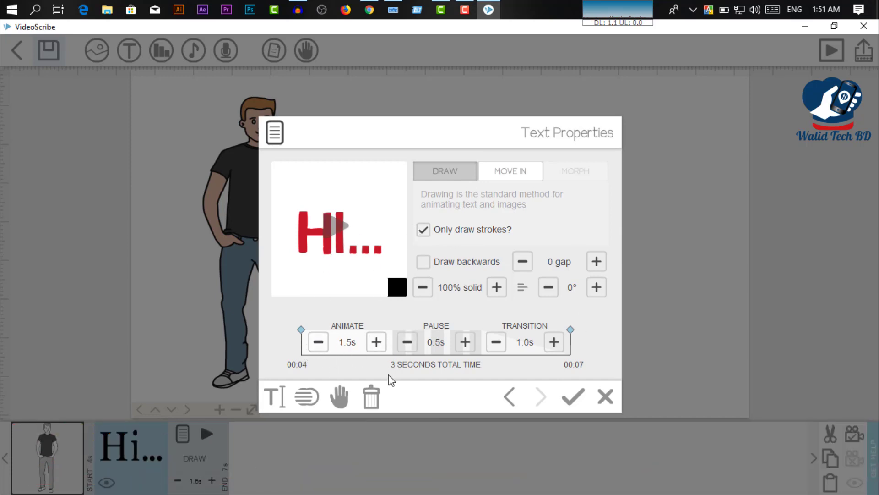
pyautogui.click(499, 344)
pyautogui.click(338, 402)
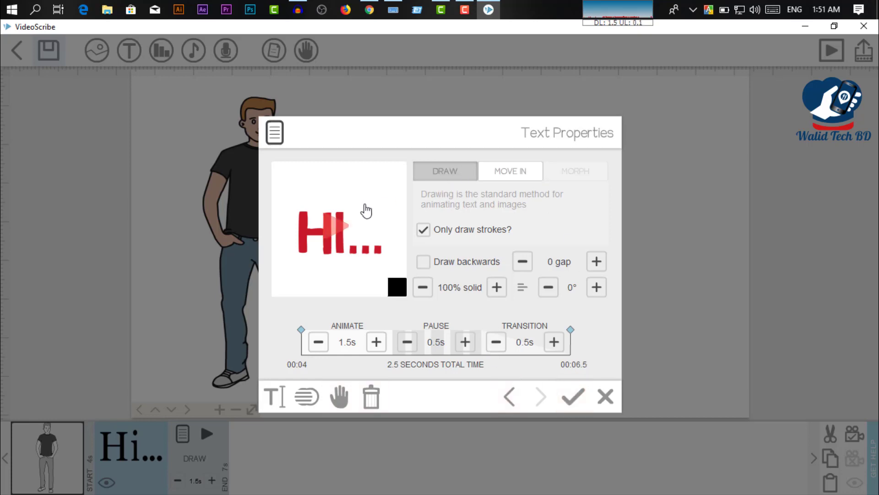
pyautogui.click(574, 397)
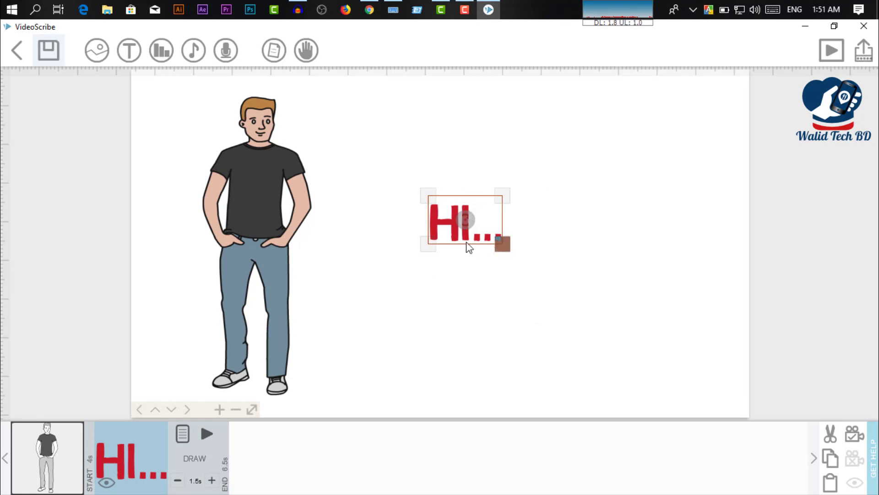
# Enlarge the red "Hi..." text and place it beside the man's upper body.
pyautogui.moveTo(507, 246); pyautogui.dragTo(565, 307)
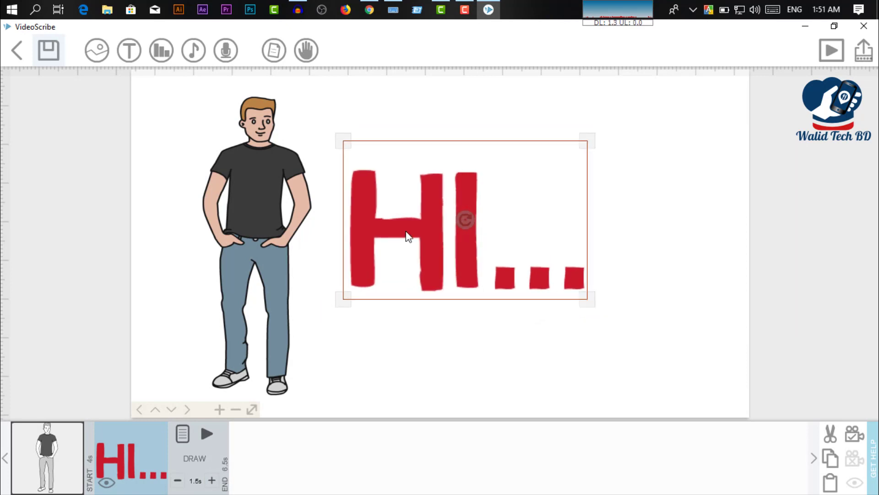
pyautogui.moveTo(432, 229); pyautogui.dragTo(454, 213)
pyautogui.click(499, 317)
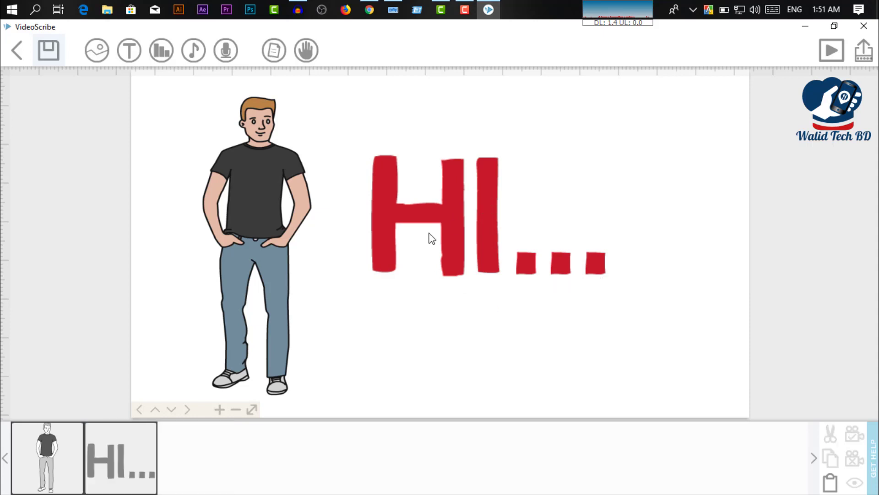
pyautogui.click(465, 222)
pyautogui.click(602, 344)
pyautogui.click(424, 237)
pyautogui.click(572, 344)
# Reorder the timeline so the "Hi..." text is drawn before the man.
pyautogui.click(459, 232)
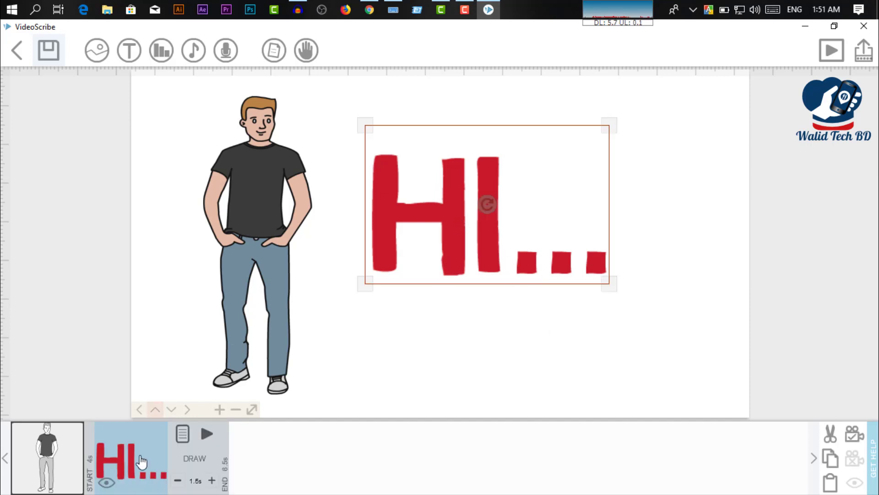
pyautogui.click(38, 451)
pyautogui.click(179, 460)
pyautogui.moveTo(147, 461); pyautogui.dragTo(37, 458)
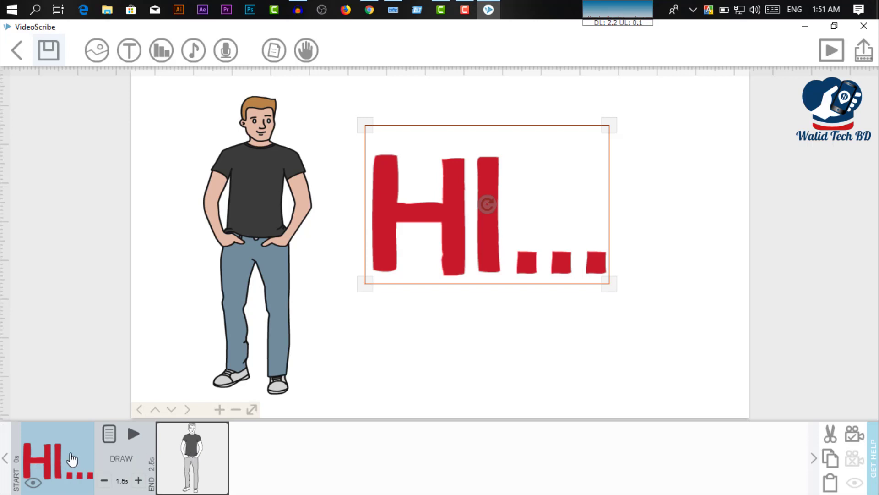
pyautogui.click(461, 298)
pyautogui.click(119, 445)
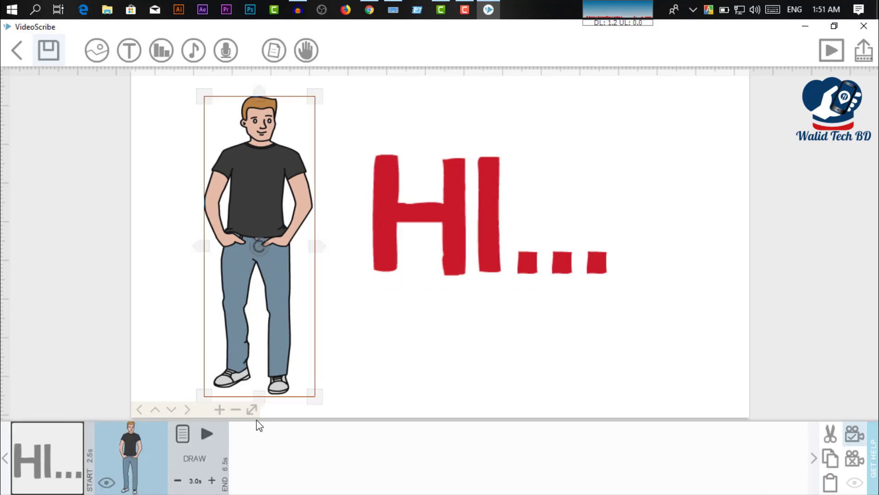
pyautogui.click(438, 327)
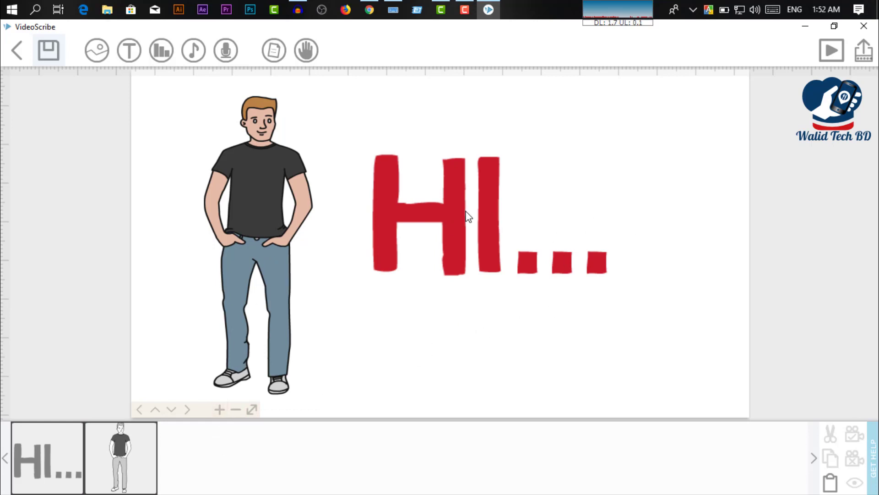
# Shift the "Hi..." text slightly down and farther from the man.
pyautogui.click(442, 216)
pyautogui.moveTo(449, 224)
pyautogui.mouseDown()
pyautogui.moveTo(474, 198)
pyautogui.moveTo(459, 235)
pyautogui.mouseUp()
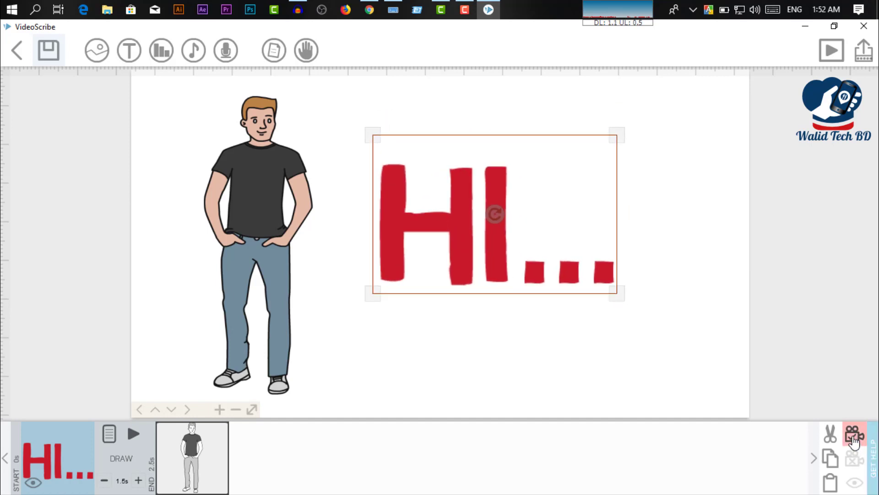
pyautogui.click(687, 269)
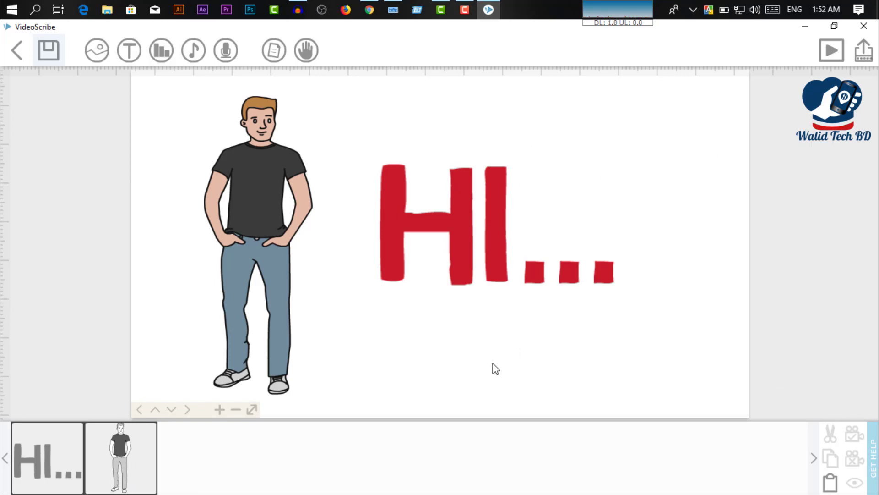
# Add the VideoScribe logo from the recent images on an empty canvas area and move it up and to the left.
pyautogui.moveTo(417, 358); pyautogui.dragTo(403, 91)
pyautogui.moveTo(401, 126); pyautogui.dragTo(188, 354)
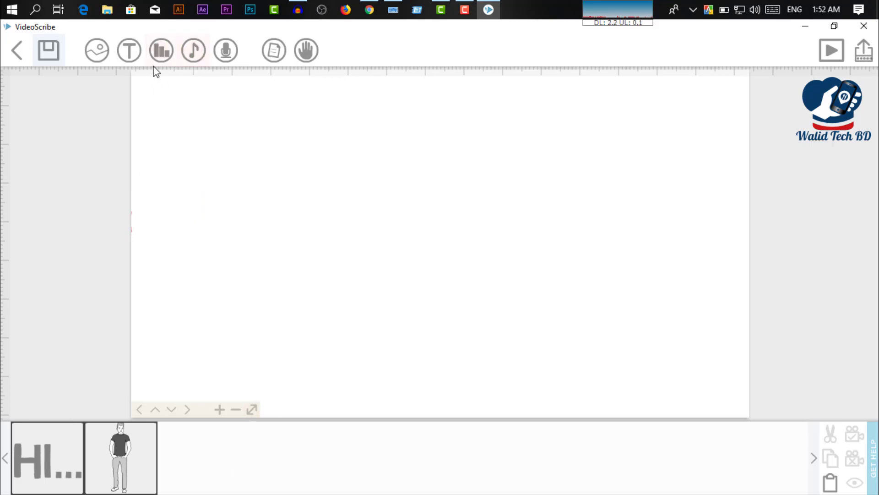
pyautogui.click(97, 50)
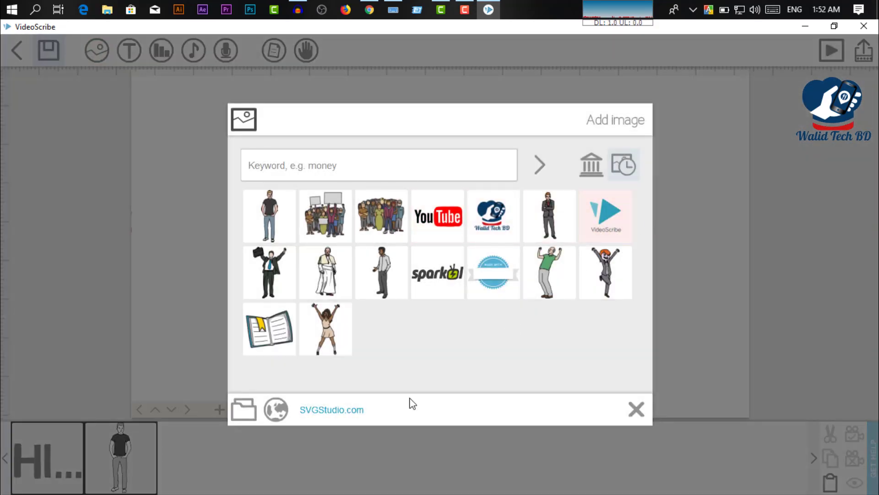
pyautogui.click(599, 226)
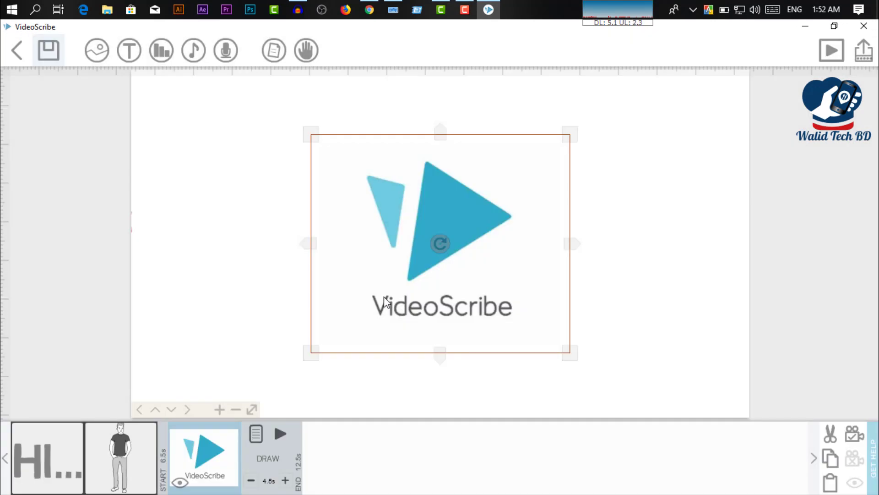
pyautogui.moveTo(436, 219); pyautogui.dragTo(325, 197)
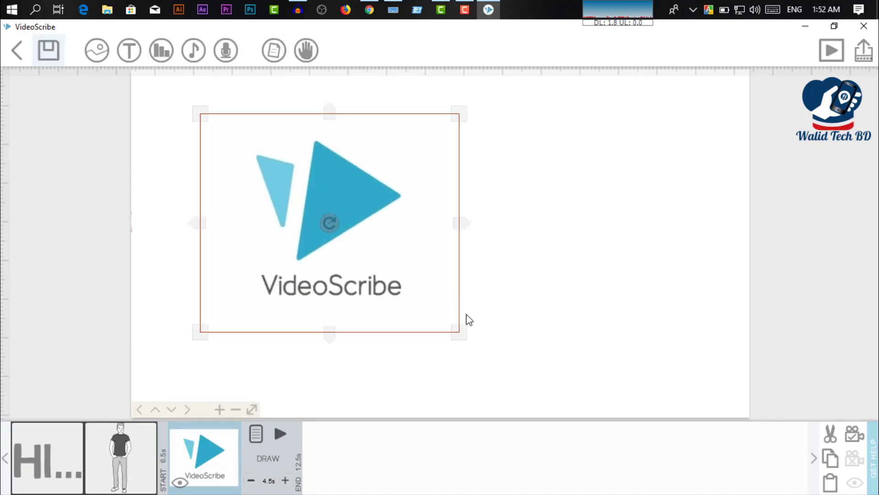
# Reselect the VideoScribe logo as its own replacement image and preview its drawing animation.
pyautogui.doubleClick(390, 190)
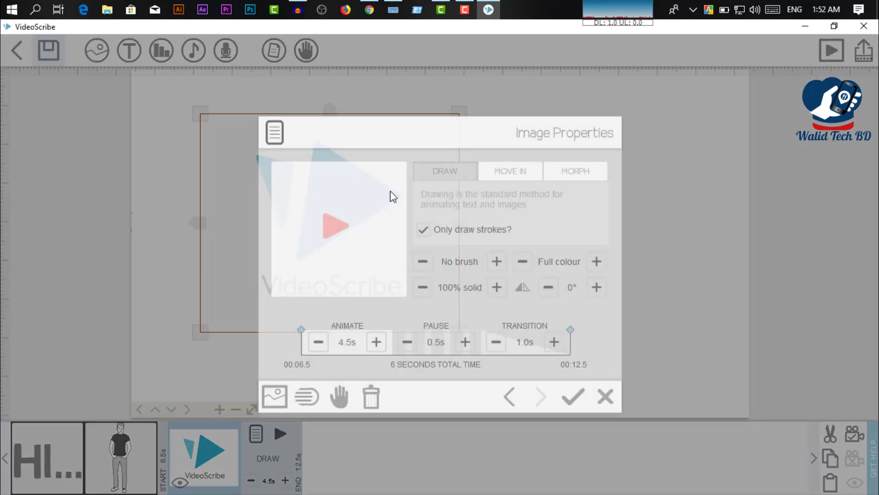
pyautogui.click(275, 399)
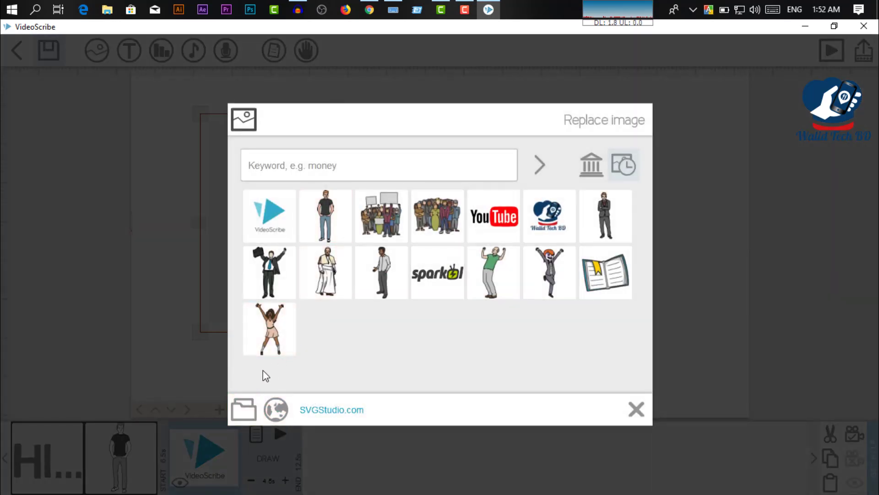
pyautogui.click(244, 409)
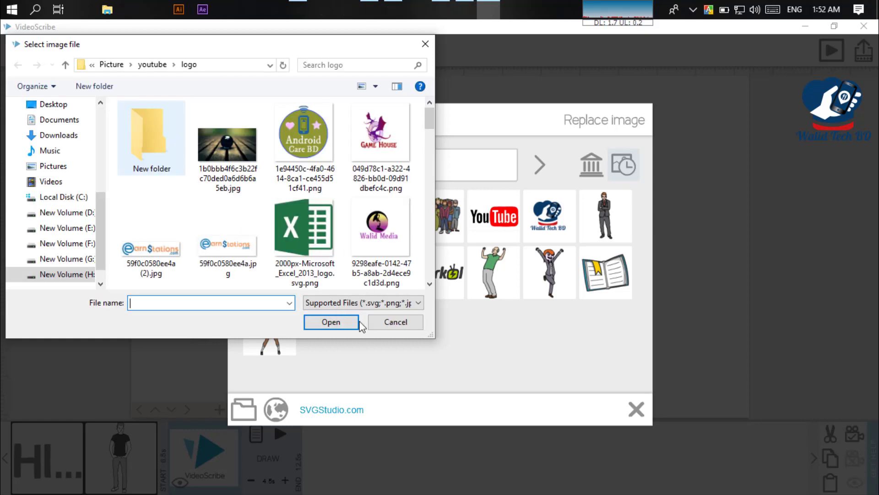
pyautogui.click(393, 322)
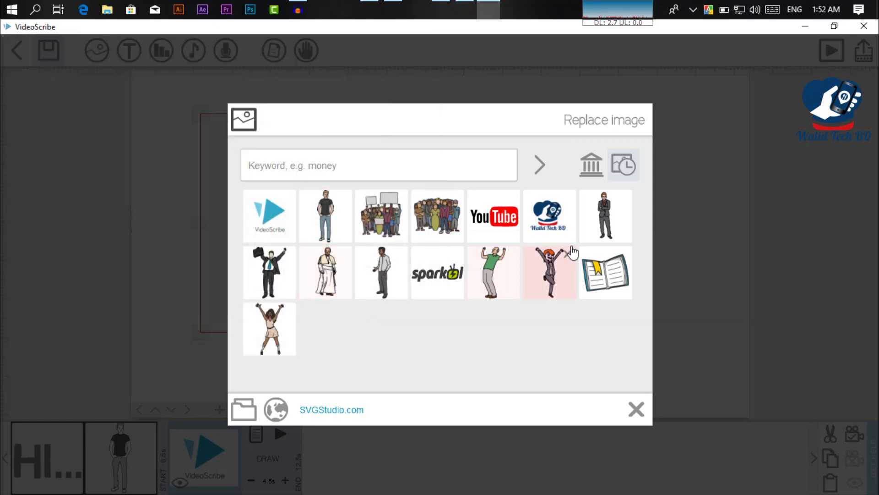
pyautogui.click(271, 224)
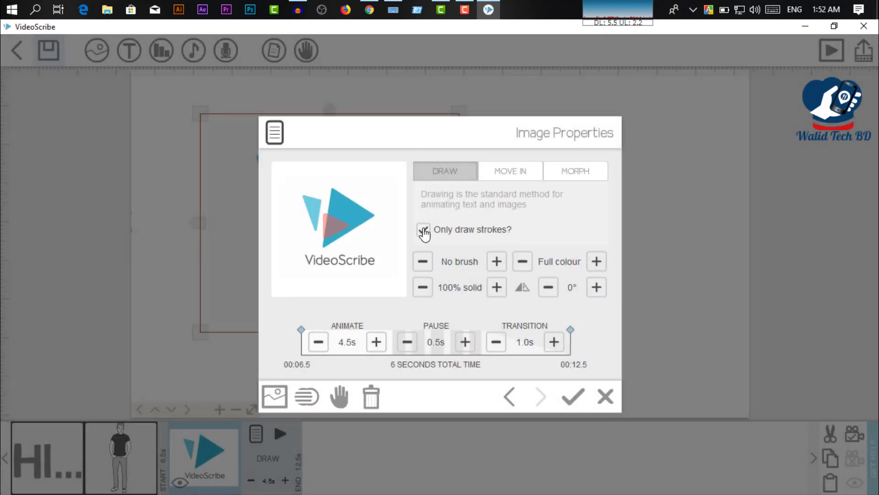
pyautogui.click(330, 225)
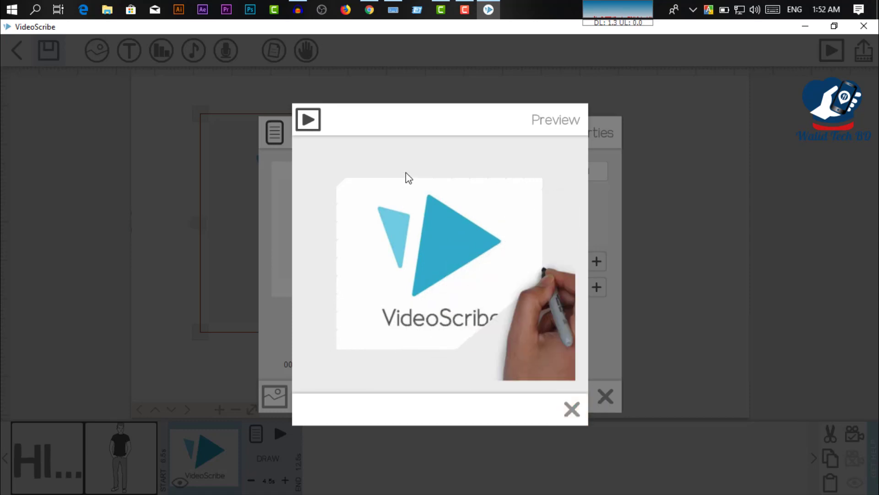
# Close the logo's drawing preview and play the scribe from the "Hi..." text.
pyautogui.click(571, 409)
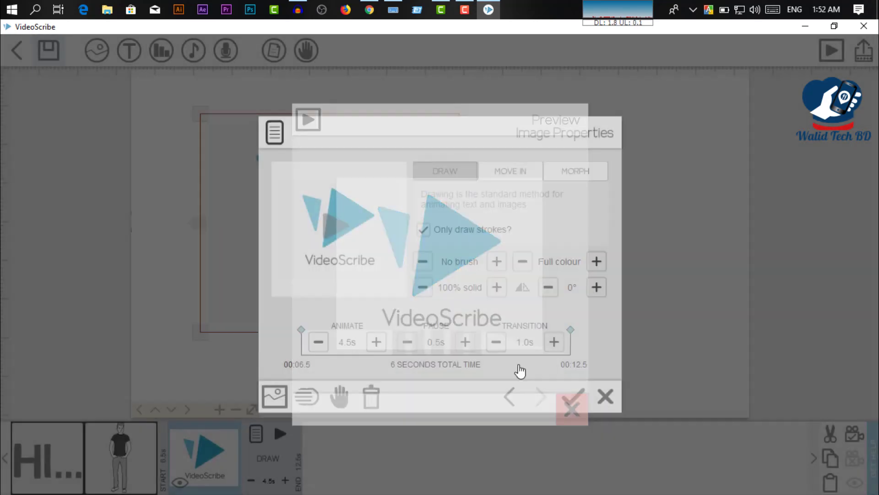
pyautogui.click(74, 471)
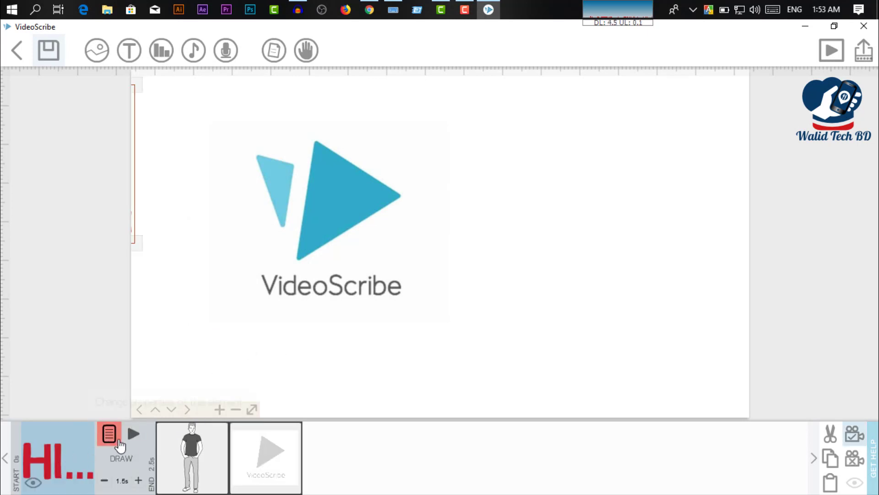
pyautogui.click(133, 433)
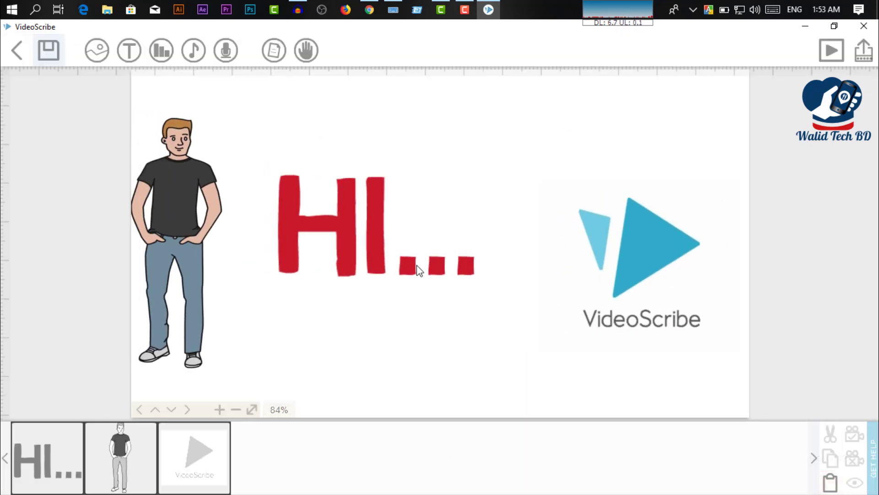
pyautogui.click(331, 225)
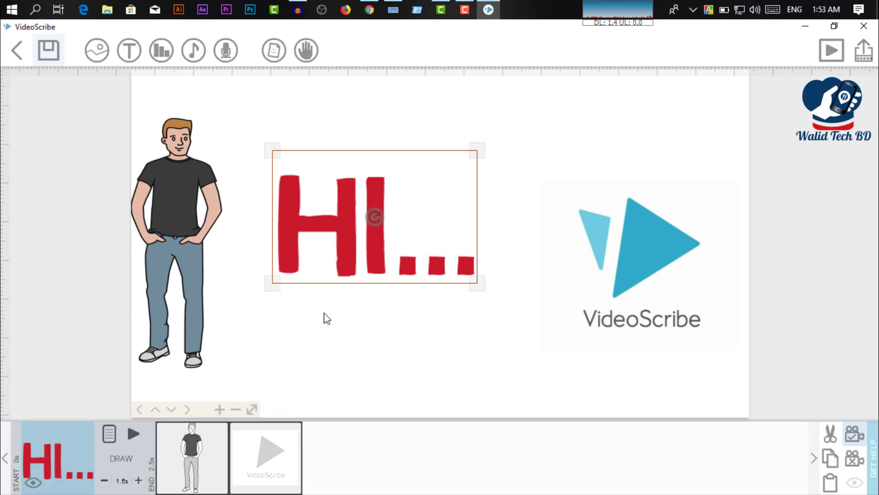
pyautogui.click(522, 324)
pyautogui.scroll(4, 479, 326)
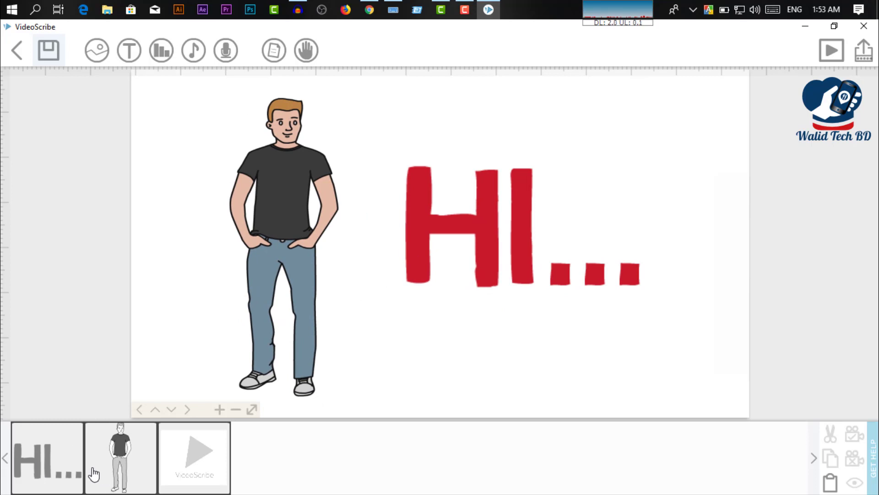
pyautogui.click(199, 458)
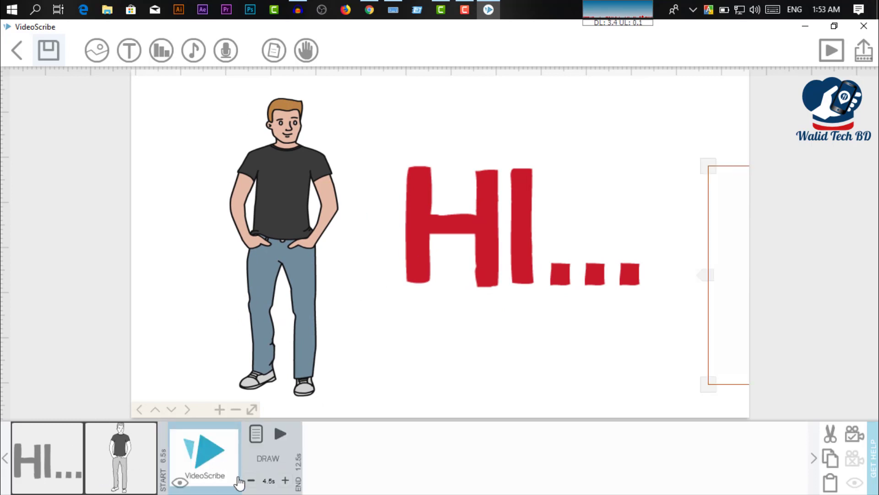
pyautogui.click(628, 309)
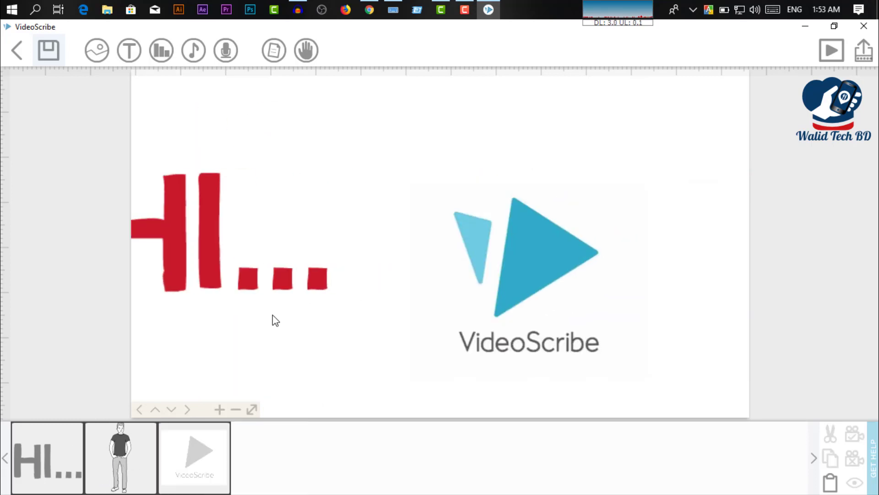
pyautogui.click(338, 252)
pyautogui.click(523, 322)
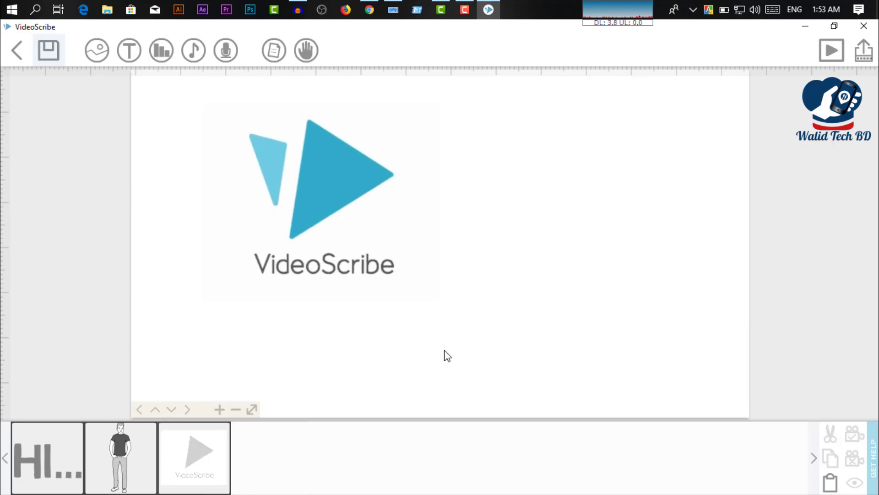
# Set the VideoScribe logo's animate time to 4.0 s and its transition time to 0.5 s.
pyautogui.click(200, 462)
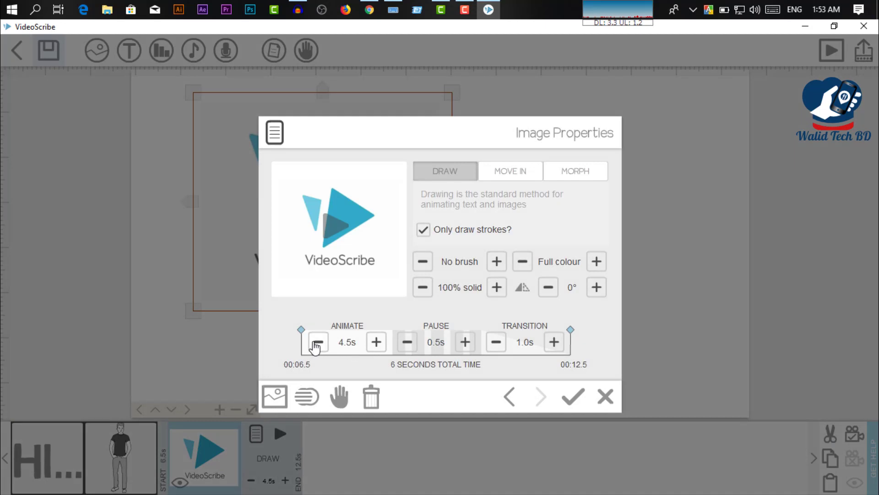
pyautogui.click(321, 347)
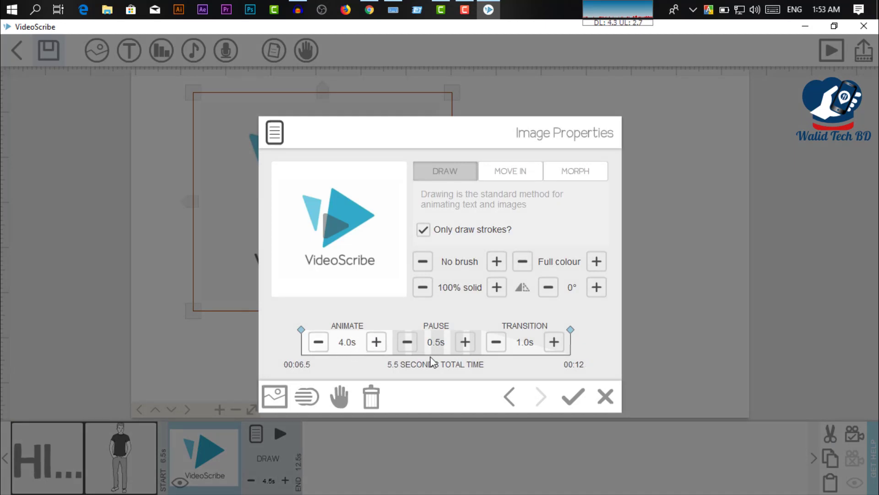
pyautogui.click(496, 342)
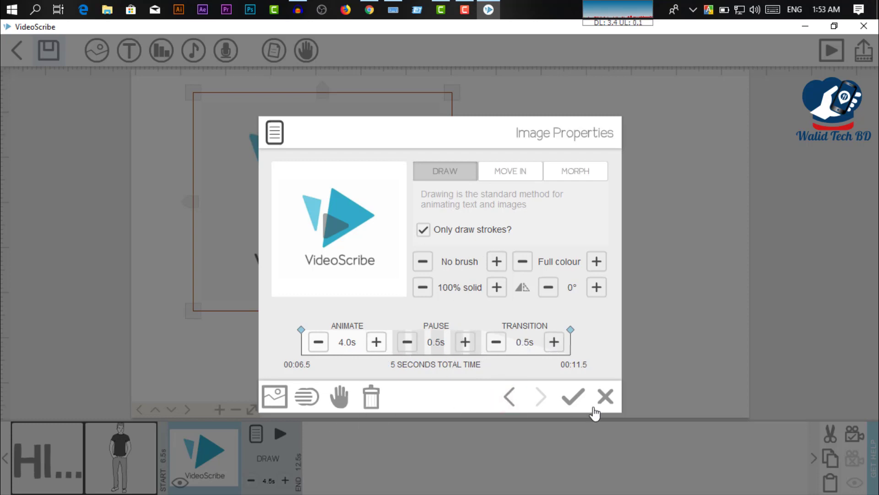
pyautogui.click(588, 401)
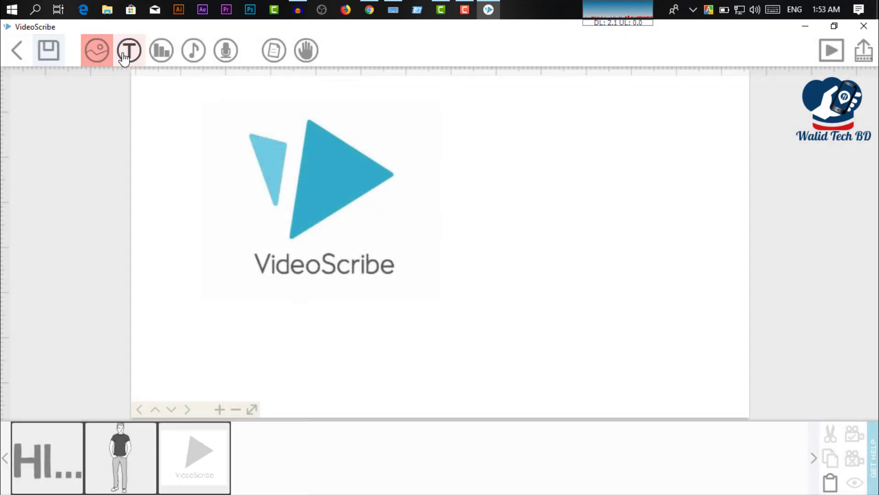
# Open the settings for adding a chart to the scribe.
pyautogui.click(161, 50)
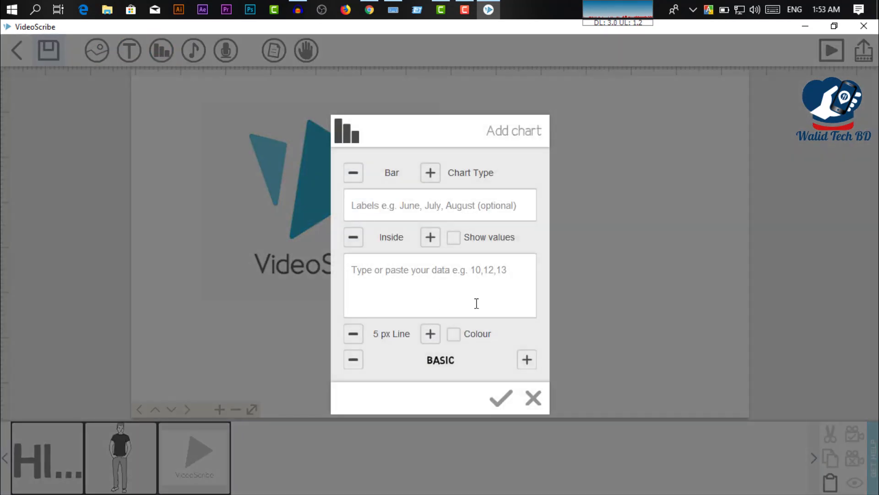